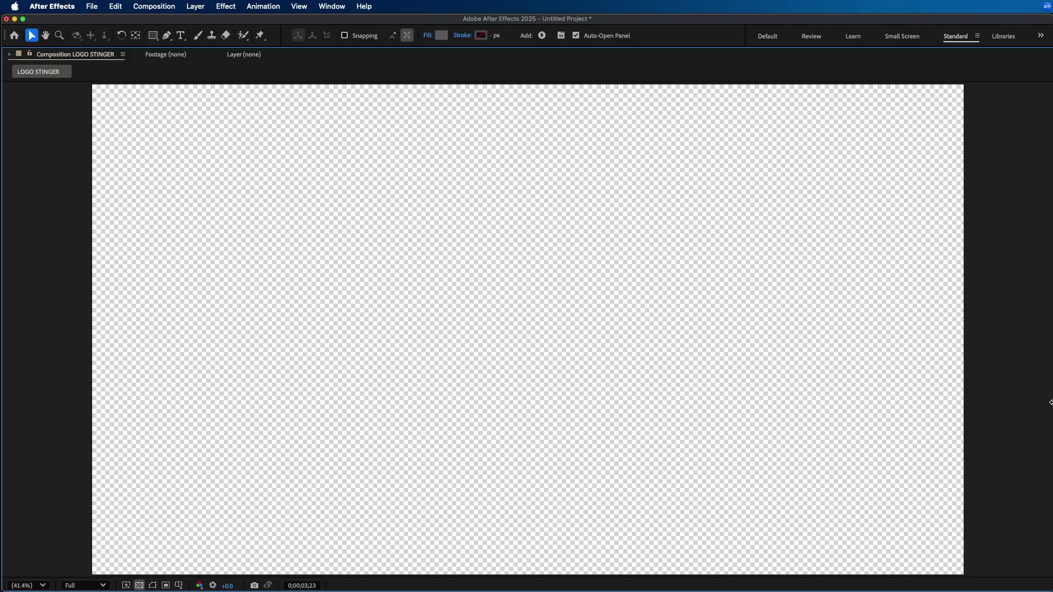
pyautogui.press('space')
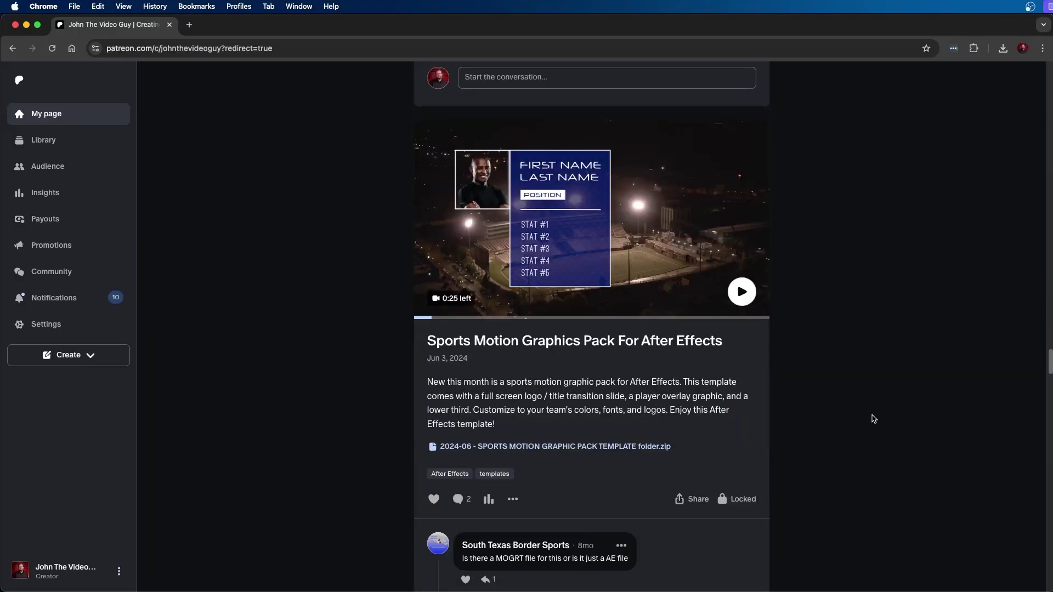
pyautogui.scroll(-15, 873, 419)
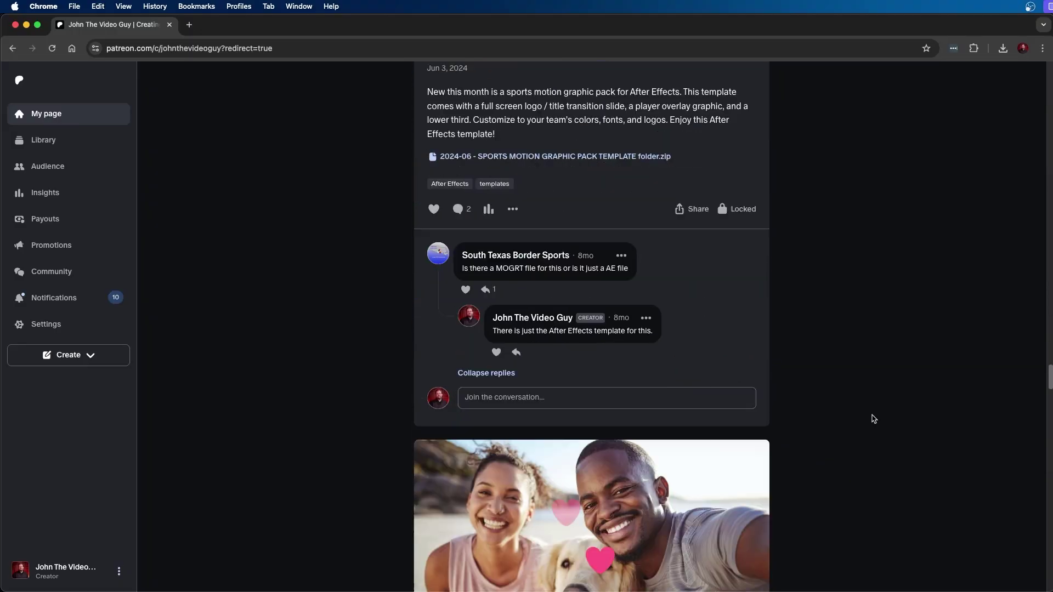
pyautogui.scroll(-15, 874, 419)
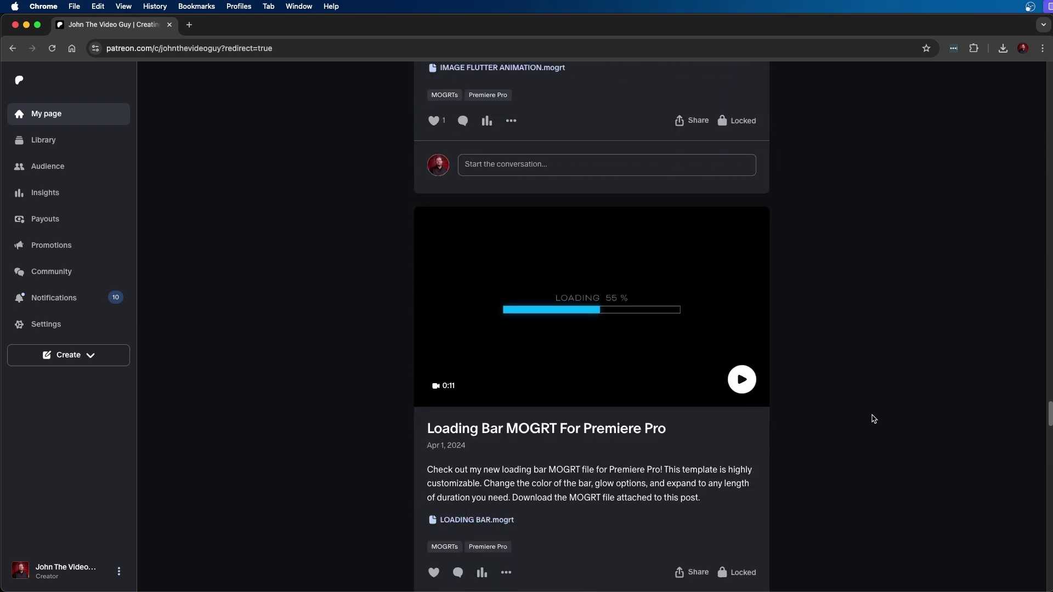
pyautogui.scroll(-15, 873, 419)
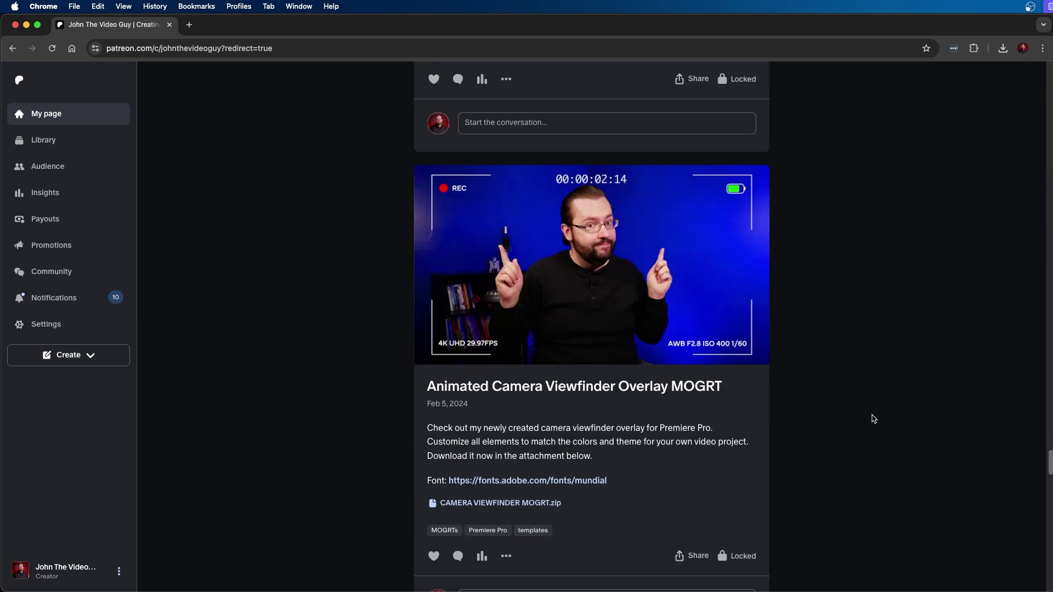
pyautogui.scroll(-6, 874, 419)
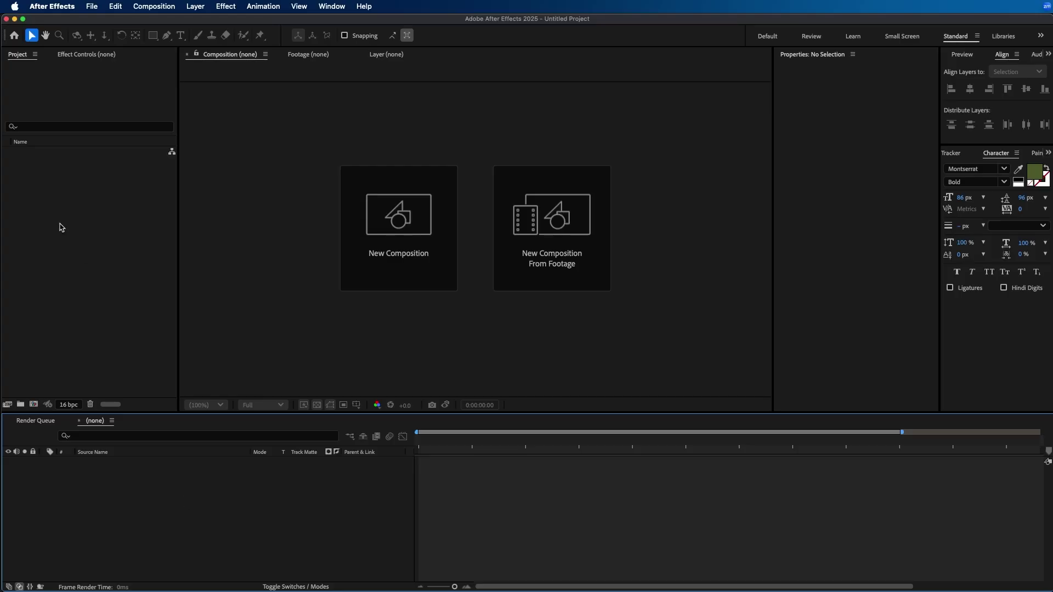
# Create a composition named LOGO STINGER with the UHD (4K) 3840x2160 29.97 fps preset and a duration of 0;00;02;00
pyautogui.click(60, 226)
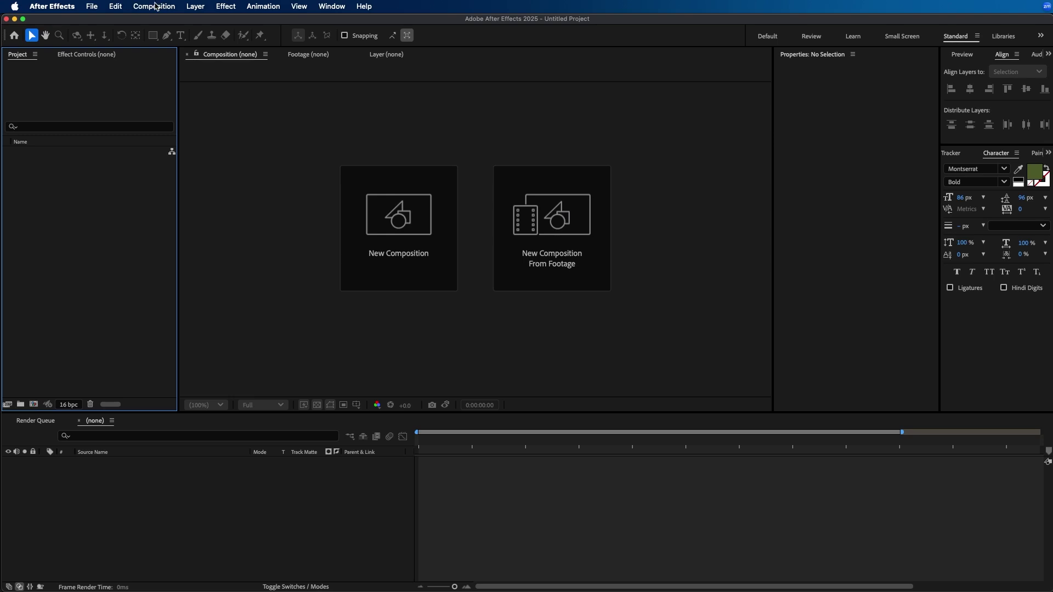
pyautogui.click(155, 6)
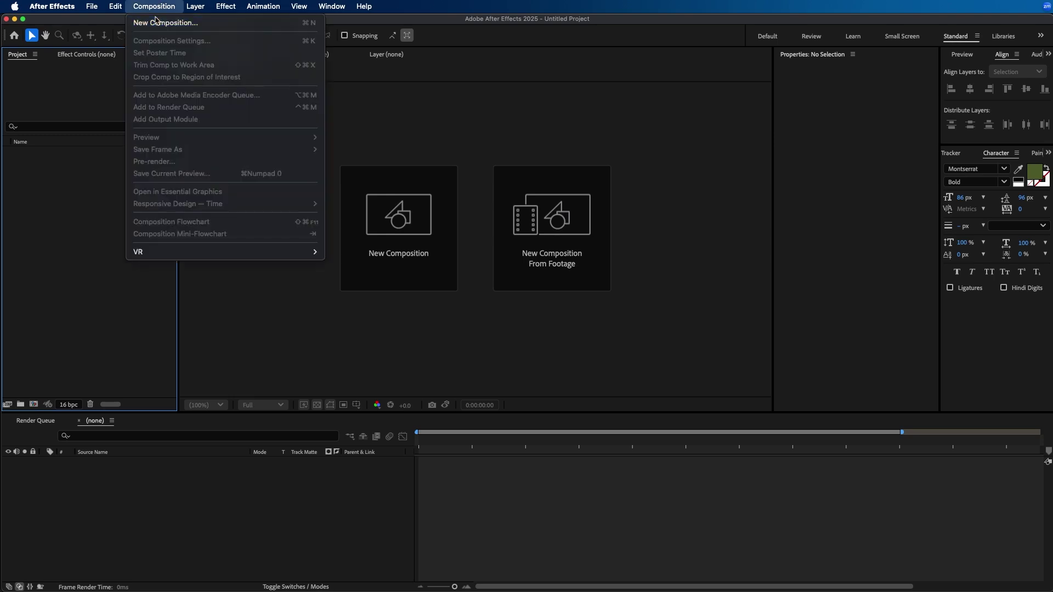
pyautogui.click(165, 22)
pyautogui.write('LOGO STINGER')
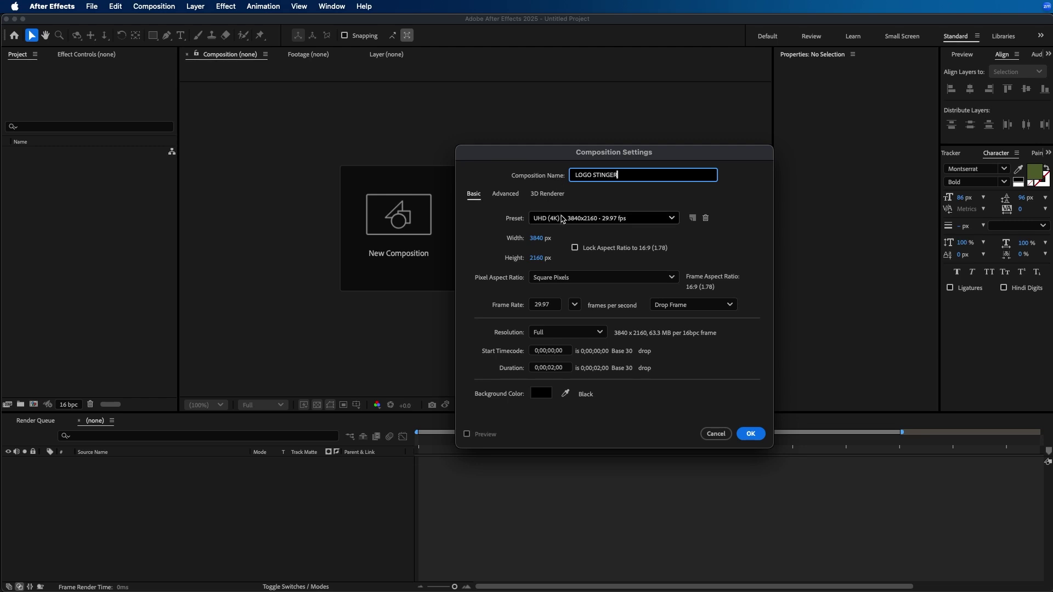
pyautogui.click(562, 218)
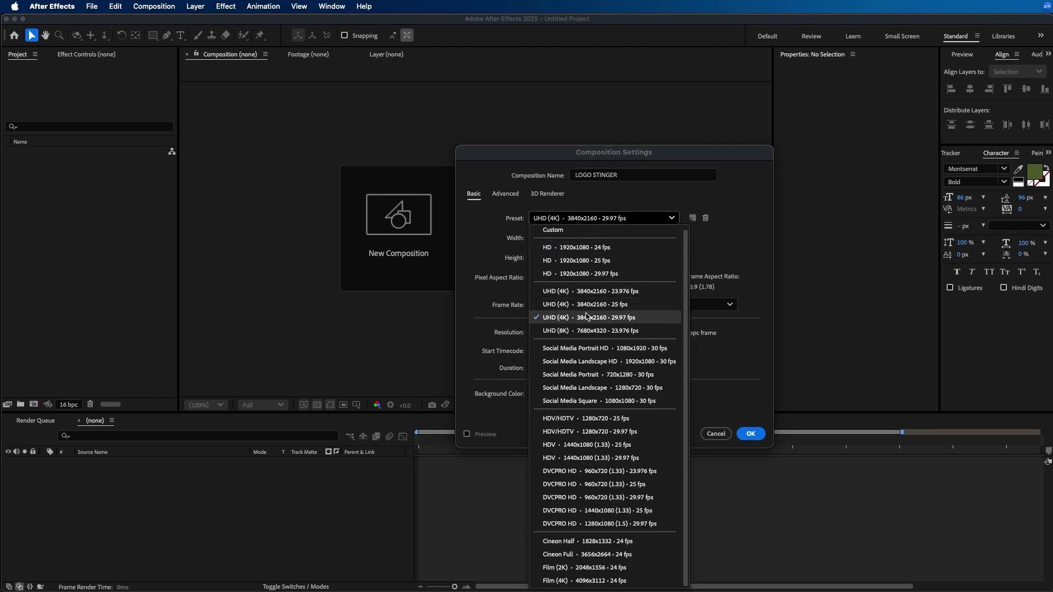
pyautogui.click(619, 321)
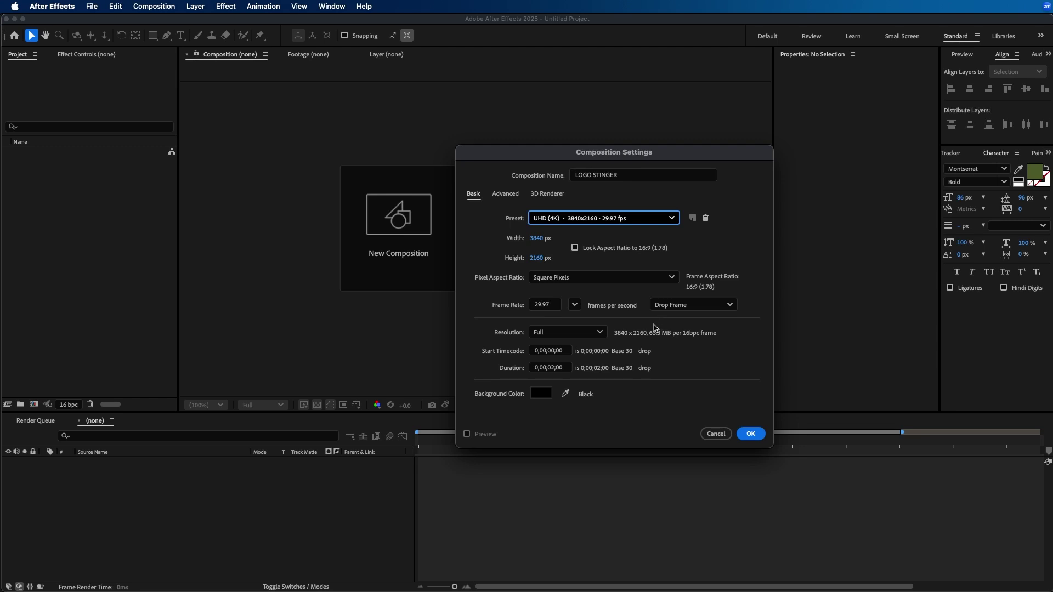
pyautogui.click(550, 369)
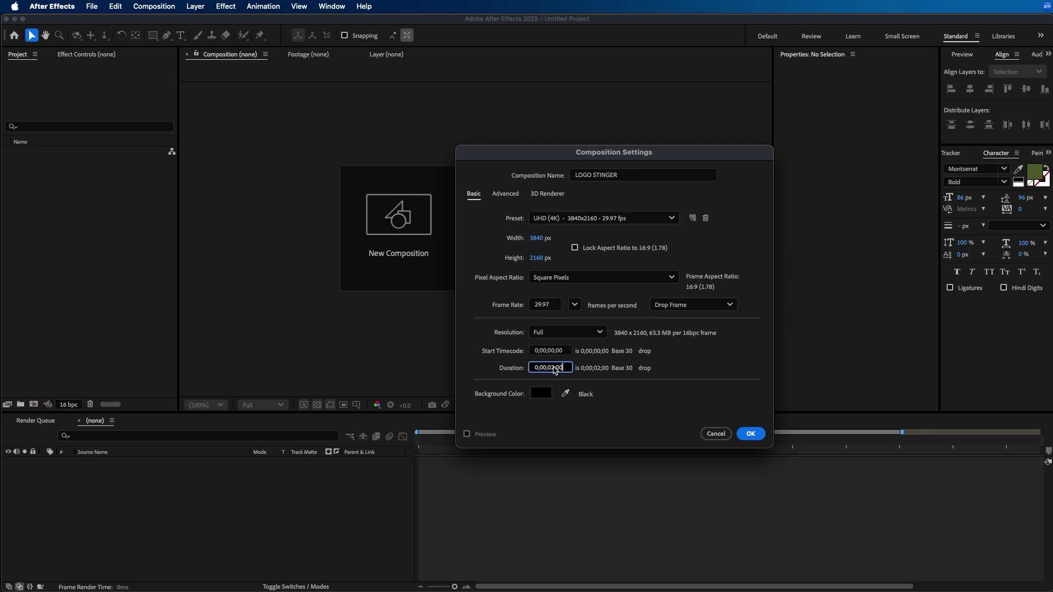
pyautogui.click(750, 434)
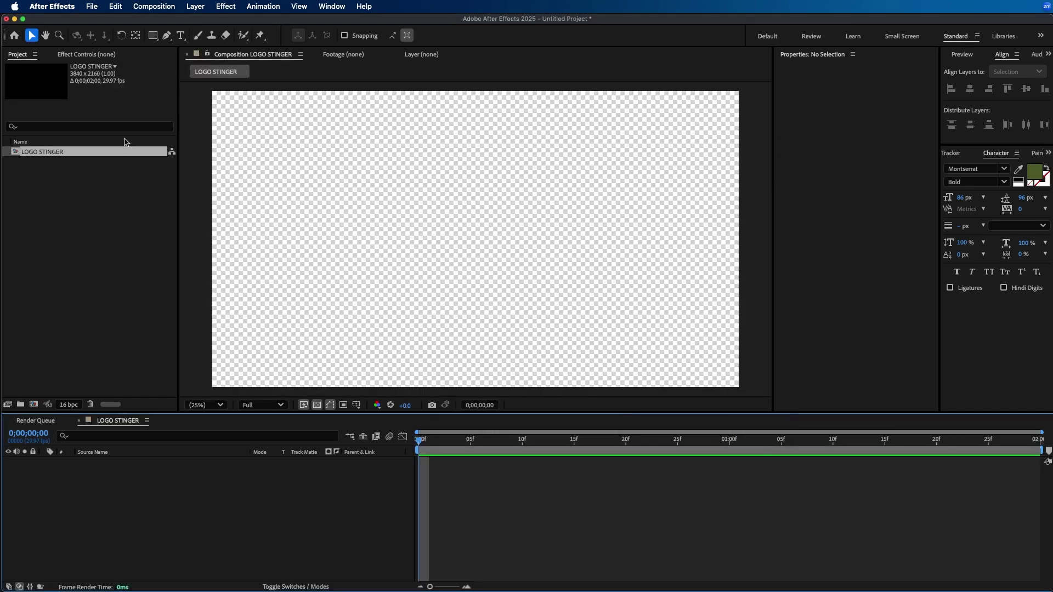
# Set up the Rectangle tool with a solid colour fill of black, hex 000000
pyautogui.click(154, 36)
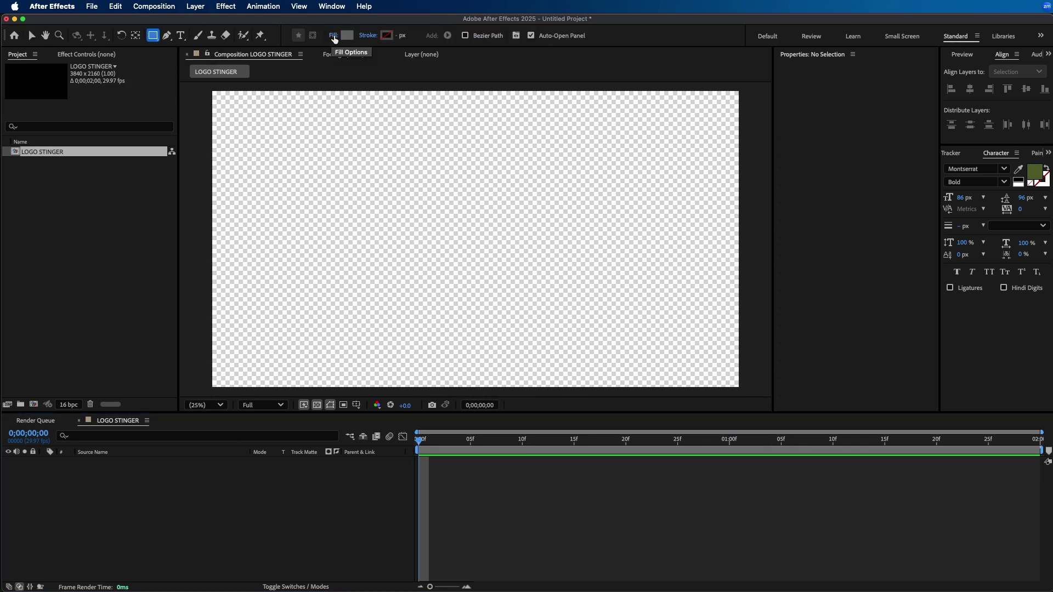
pyautogui.click(335, 37)
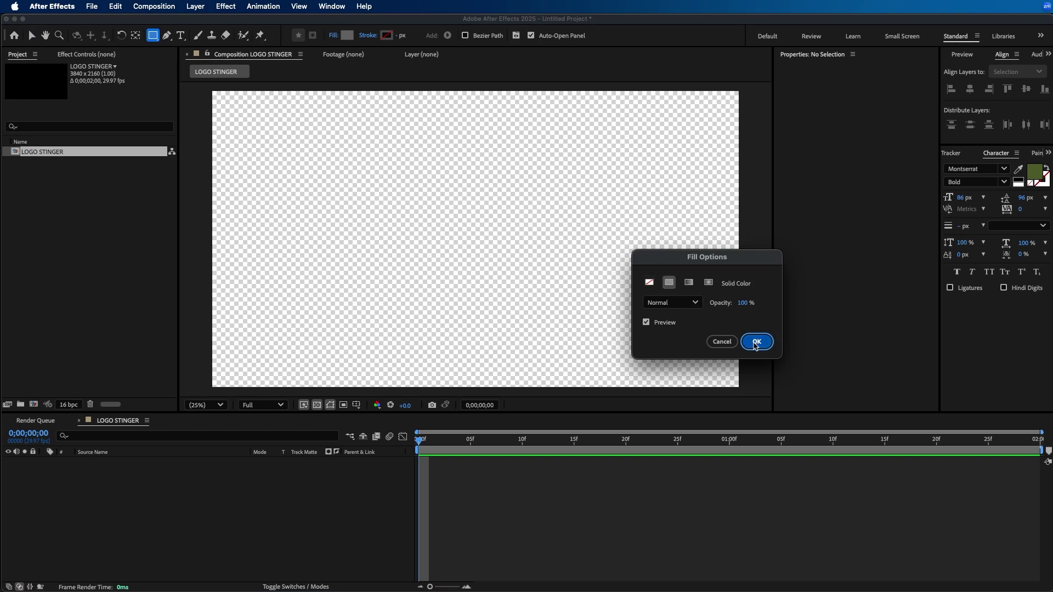
pyautogui.click(757, 342)
pyautogui.click(347, 35)
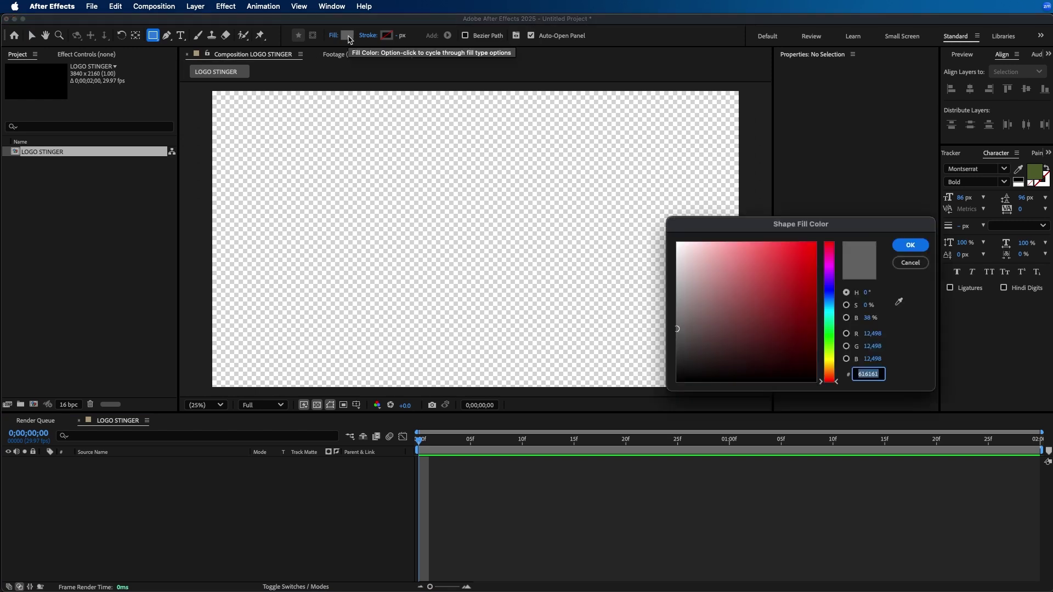
pyautogui.write('000000')
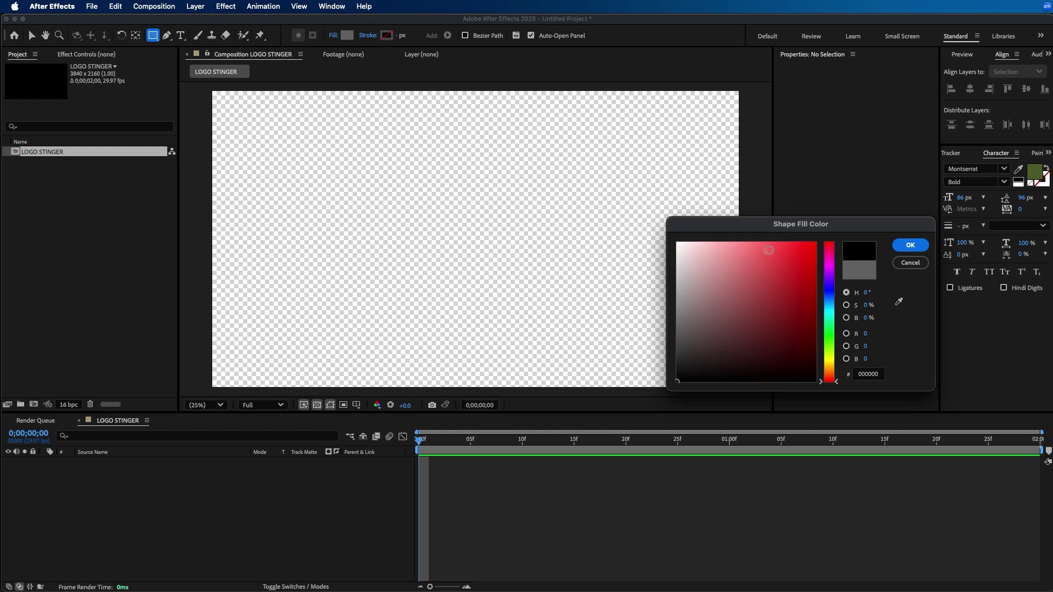
pyautogui.moveTo(758, 227); pyautogui.dragTo(501, 192)
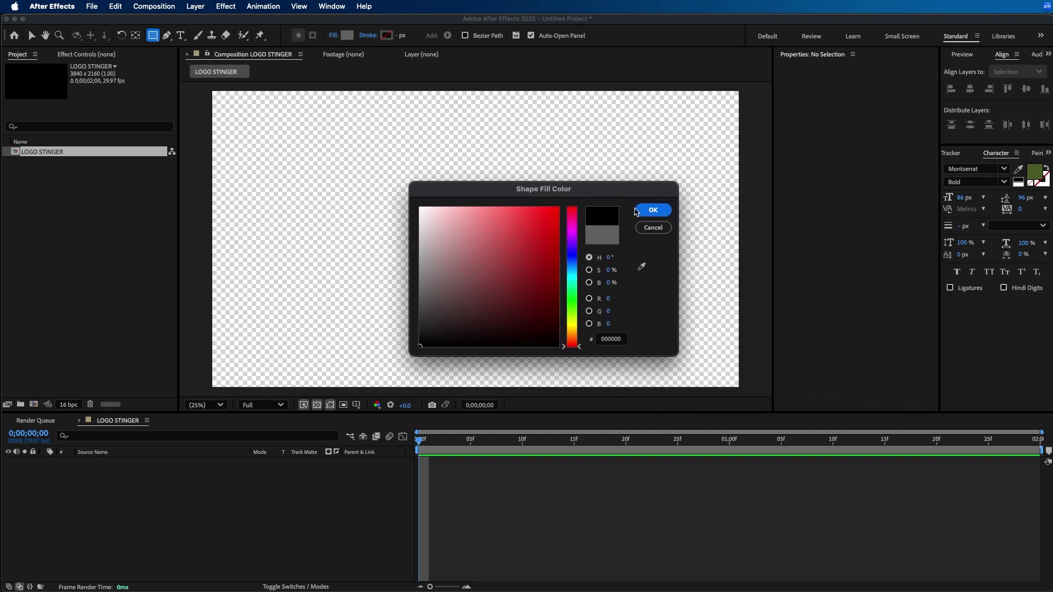
pyautogui.click(650, 210)
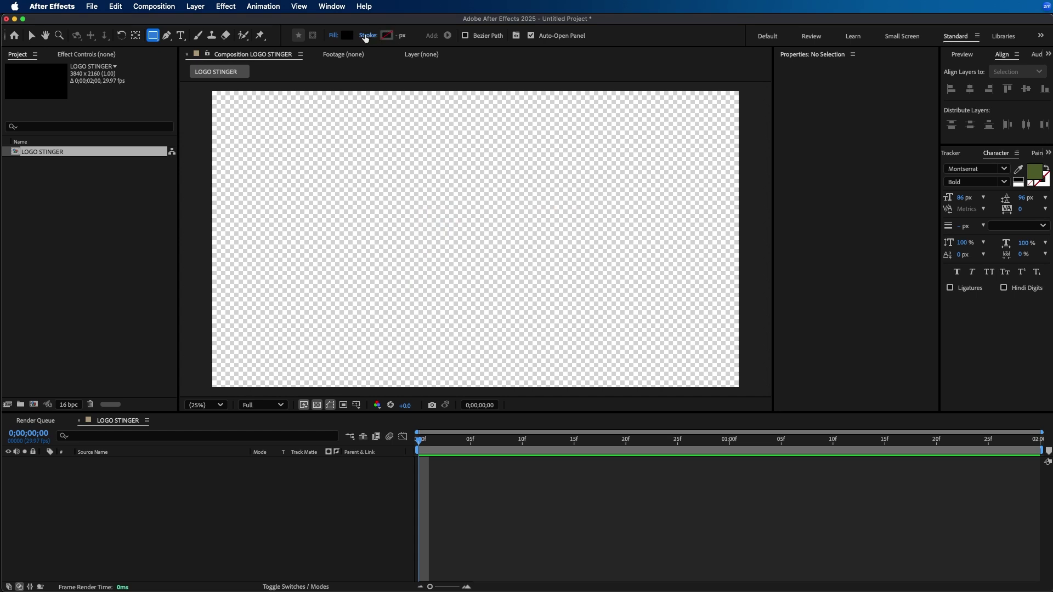
# Set the stroke to None and draw a rectangle about 1918 by 2228 px over the middle of the composition, covering its full height
pyautogui.click(368, 36)
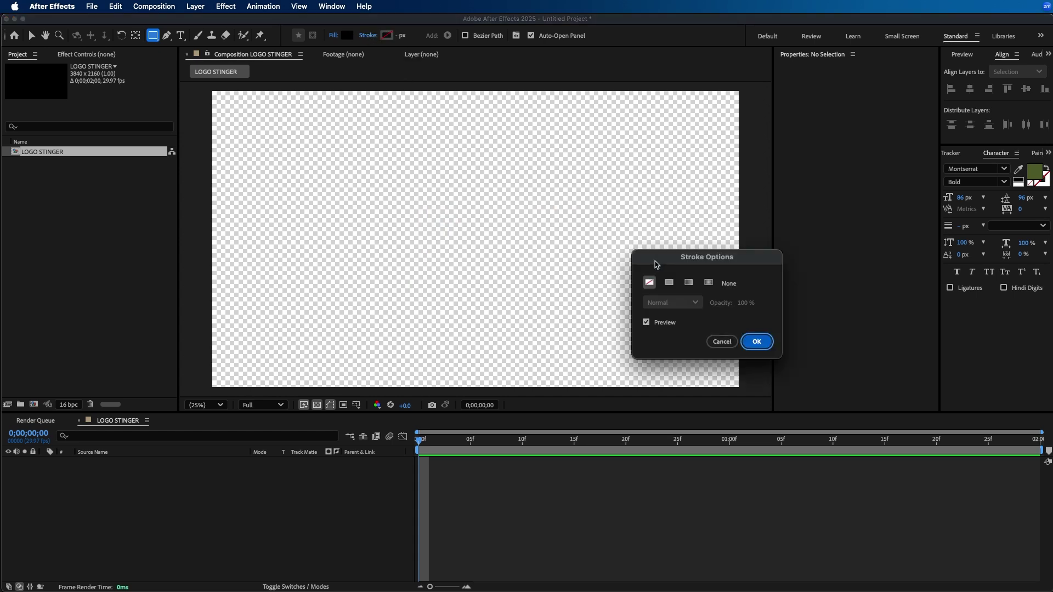
pyautogui.moveTo(656, 264); pyautogui.dragTo(537, 209)
pyautogui.click(527, 227)
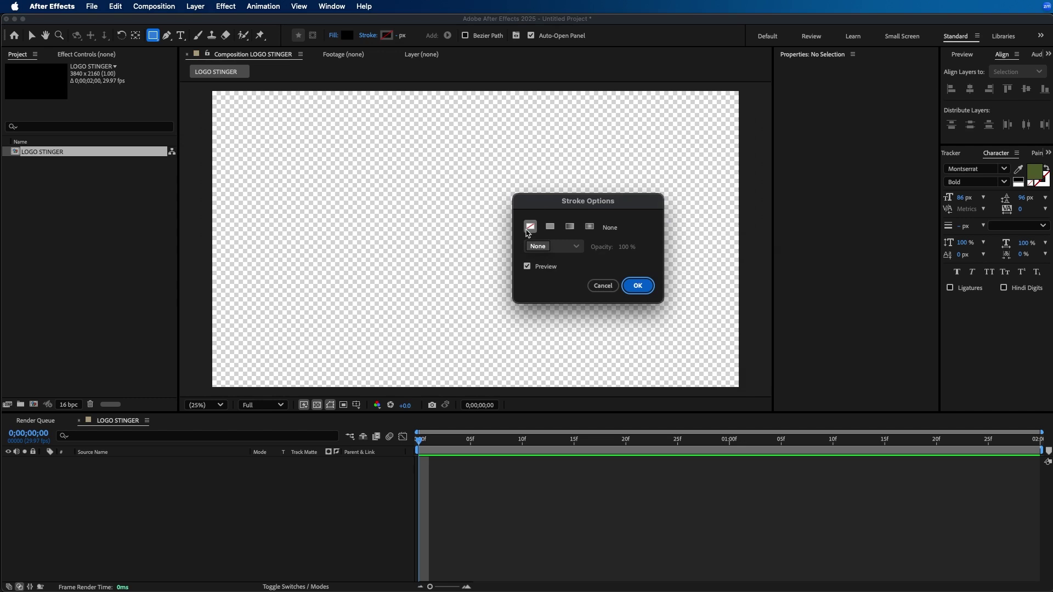
pyautogui.click(638, 286)
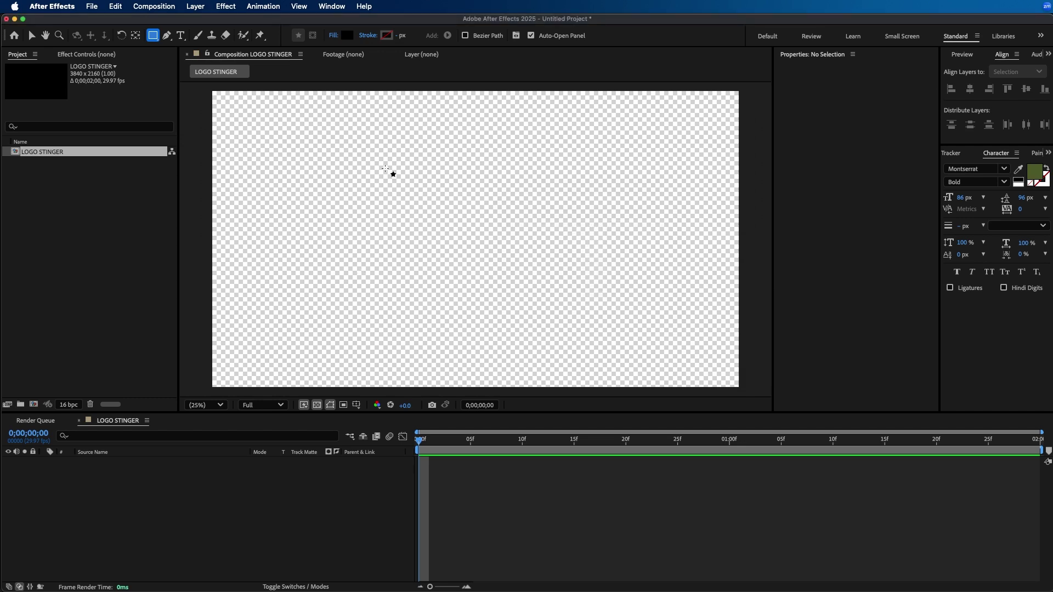
pyautogui.moveTo(355, 88); pyautogui.dragTo(619, 394)
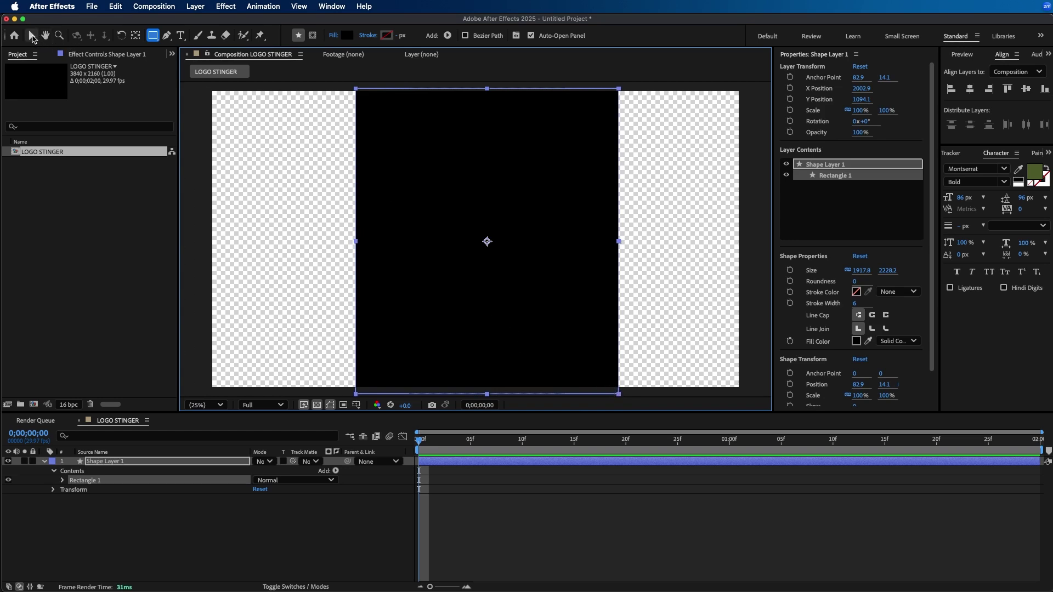
pyautogui.click(32, 36)
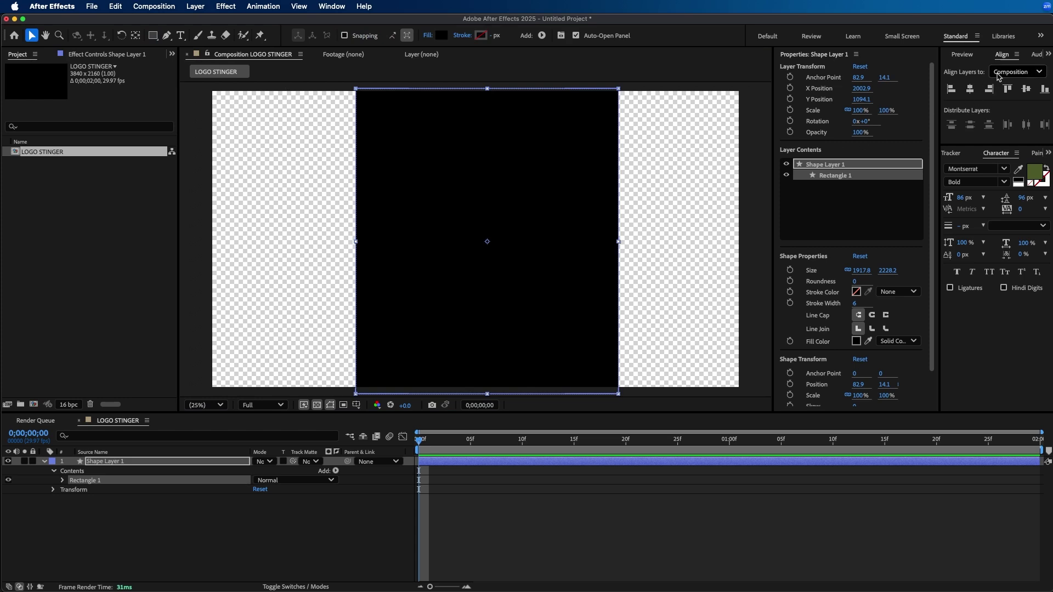
# Centre the rectangle layer horizontally and vertically in the composition
pyautogui.click(1006, 58)
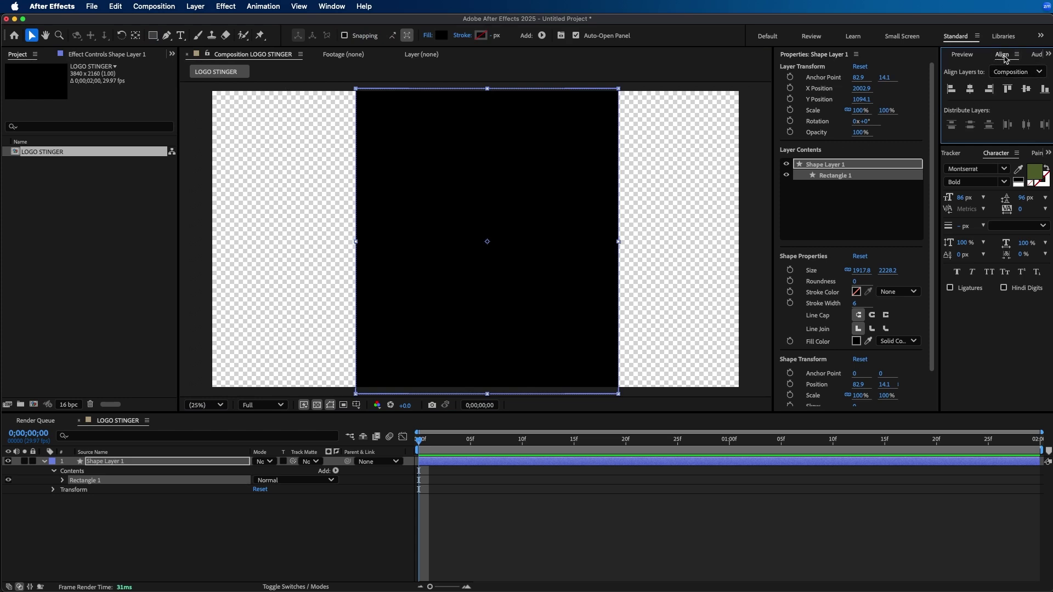
pyautogui.click(320, 5)
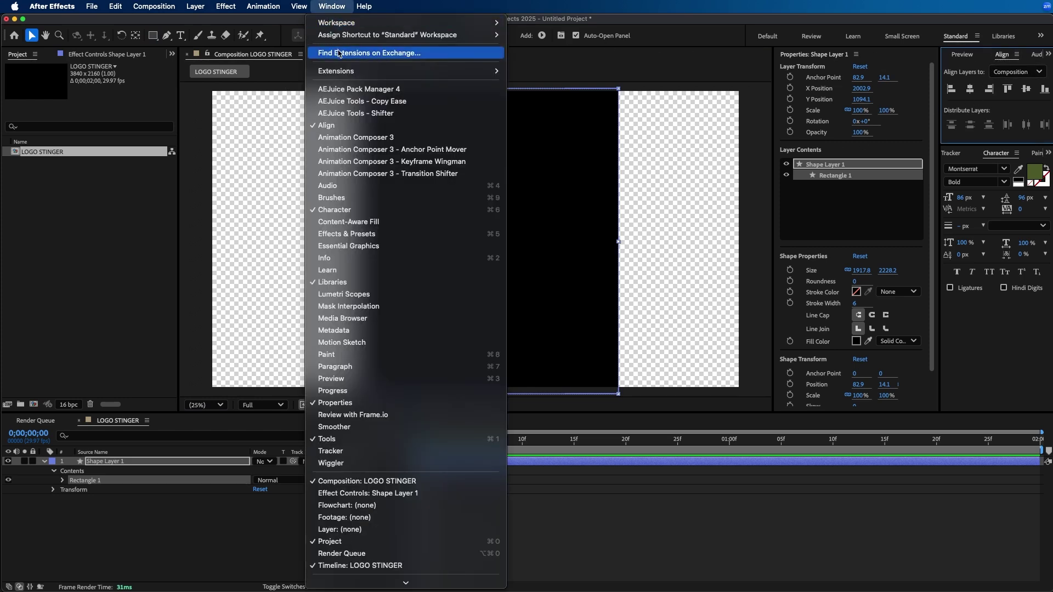
pyautogui.click(351, 127)
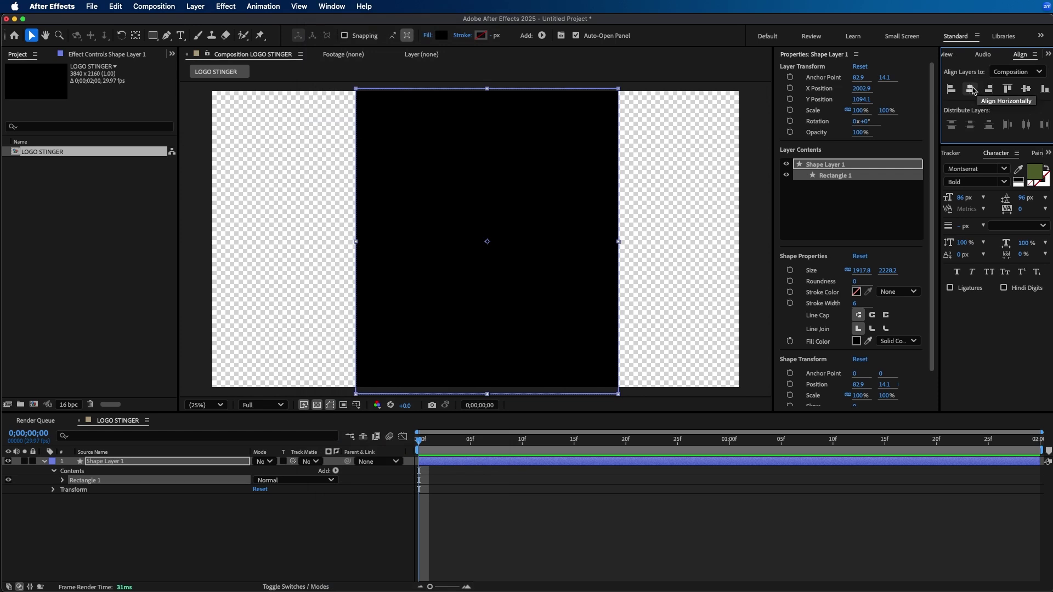
pyautogui.click(971, 89)
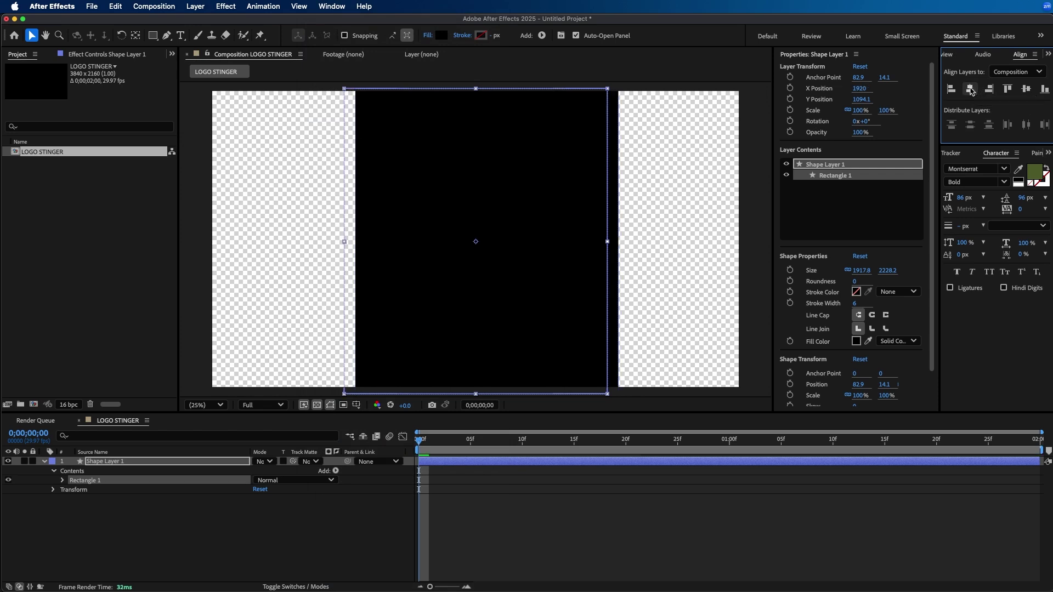
pyautogui.click(1026, 90)
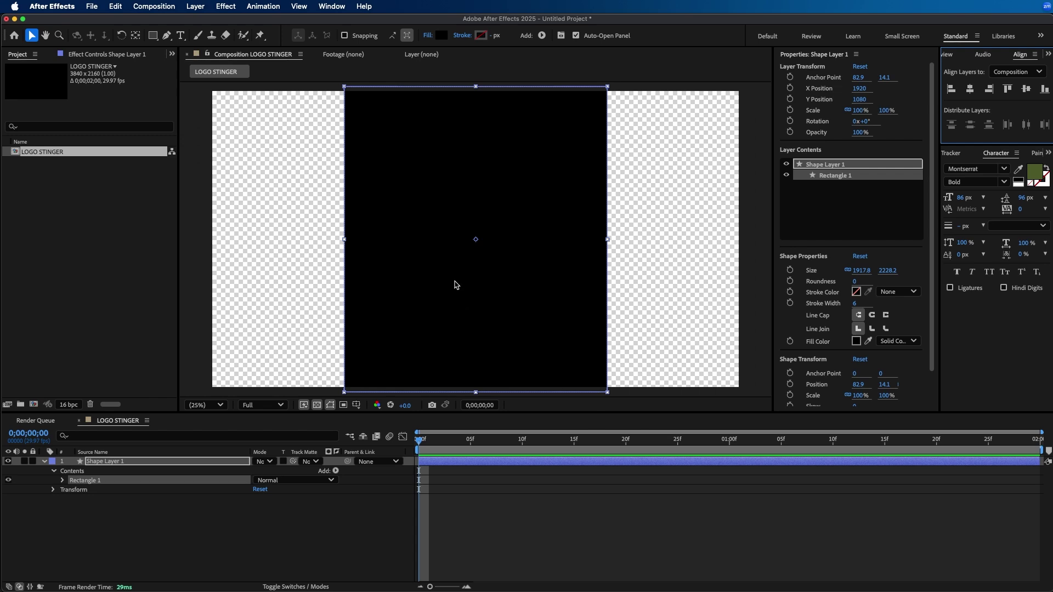
# Set the Skew in the rectangle's own shape transform to 10, then deselect the layer
pyautogui.click(64, 481)
pyautogui.click(113, 519)
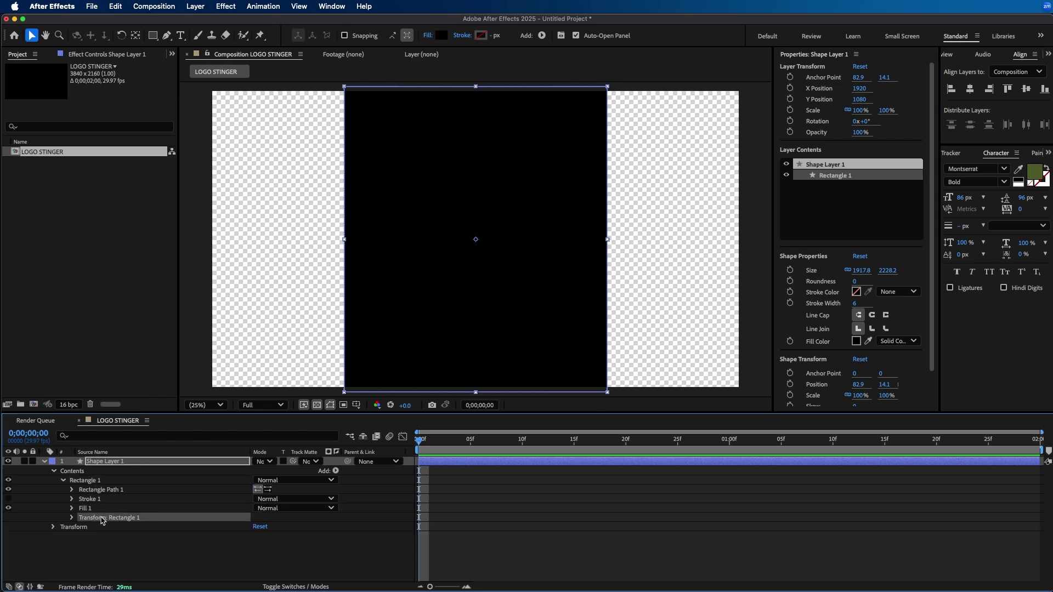
pyautogui.click(71, 518)
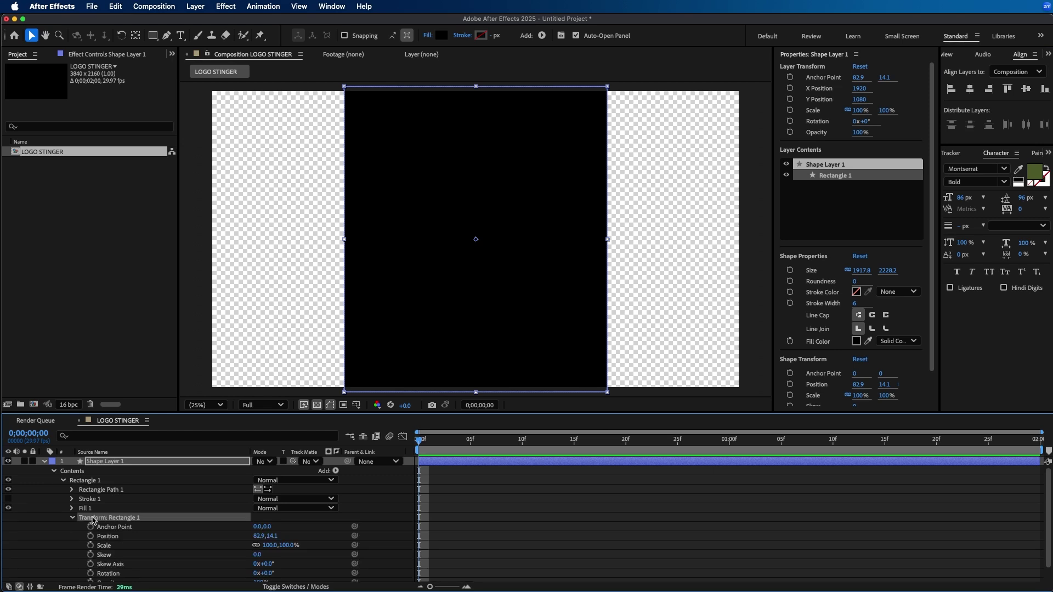
pyautogui.scroll(-1, 93, 515)
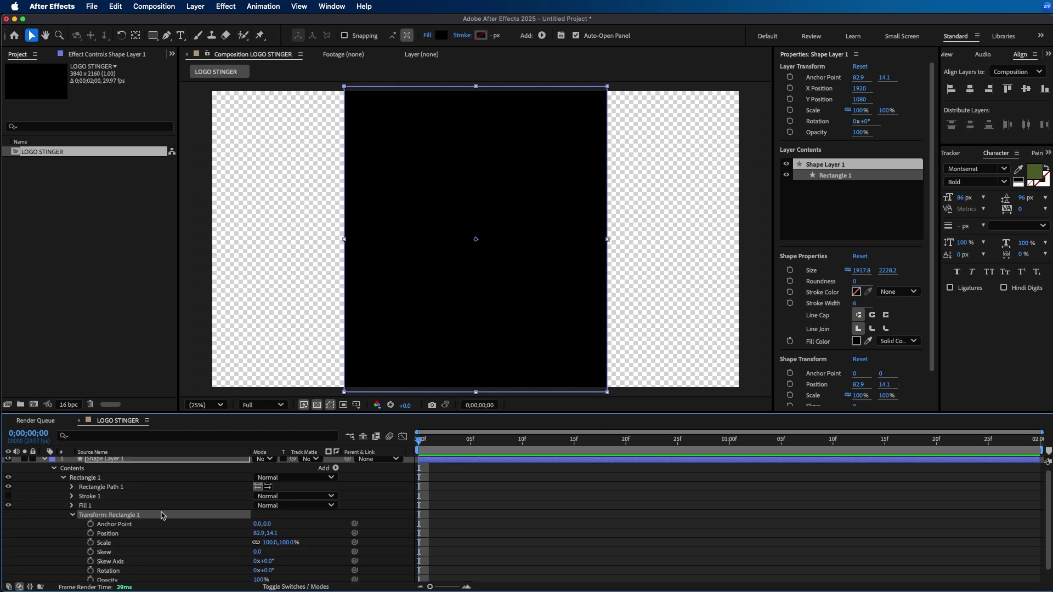
pyautogui.scroll(-1, 162, 516)
pyautogui.click(114, 540)
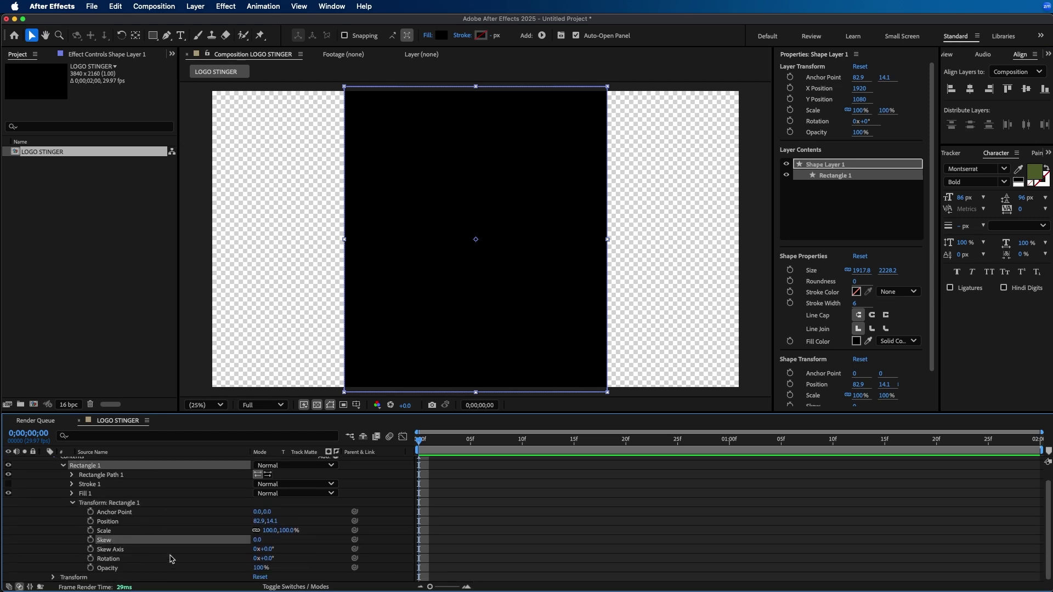
pyautogui.click(257, 539)
pyautogui.write('10')
pyautogui.press('Return')
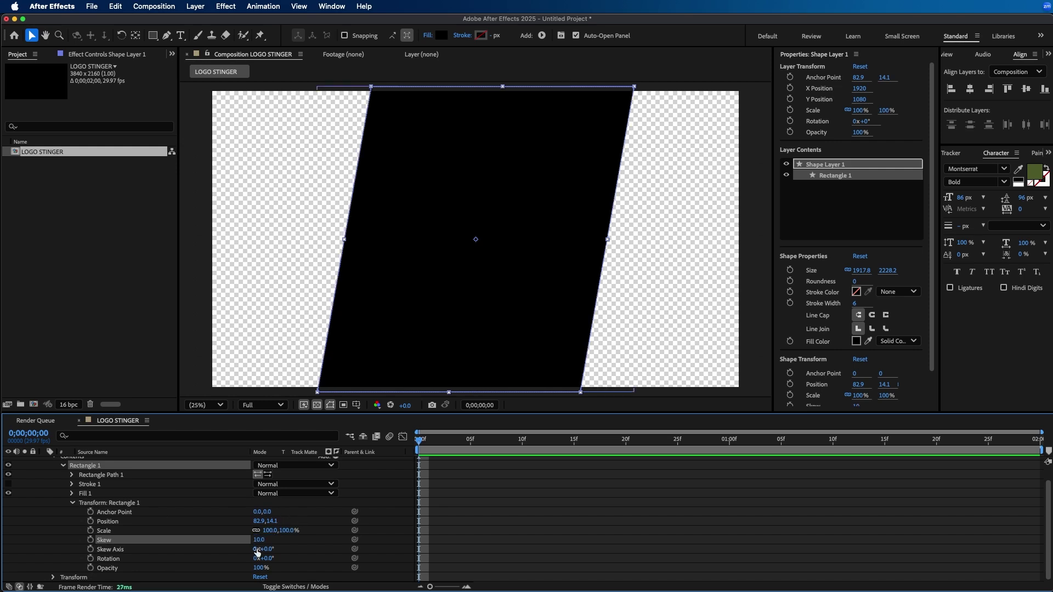
pyautogui.click(510, 516)
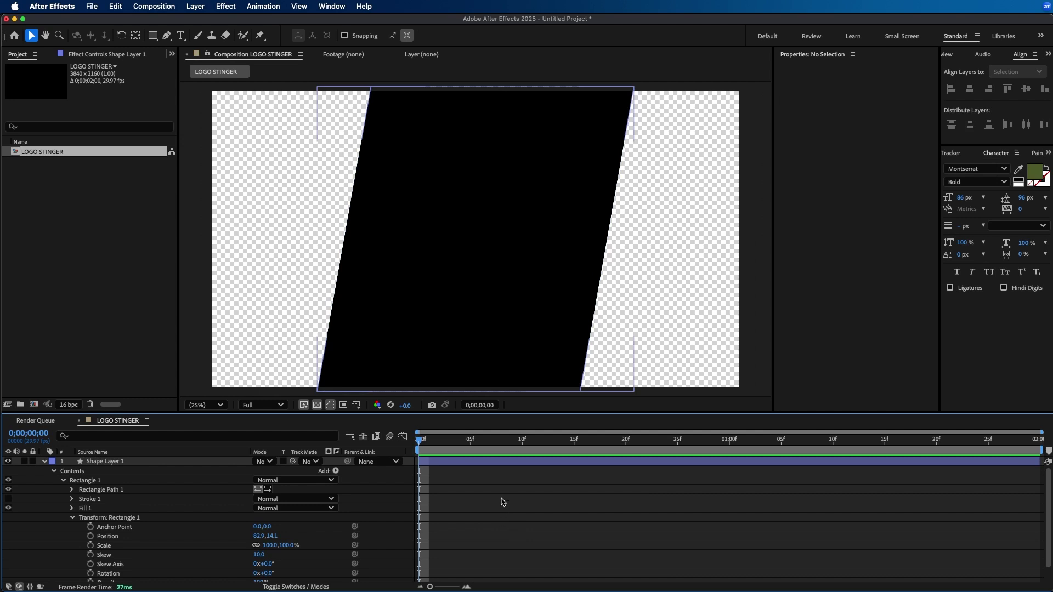
# Unlink the proportions of the rectangle path's Size and set its width to 0
pyautogui.click(98, 491)
pyautogui.click(72, 491)
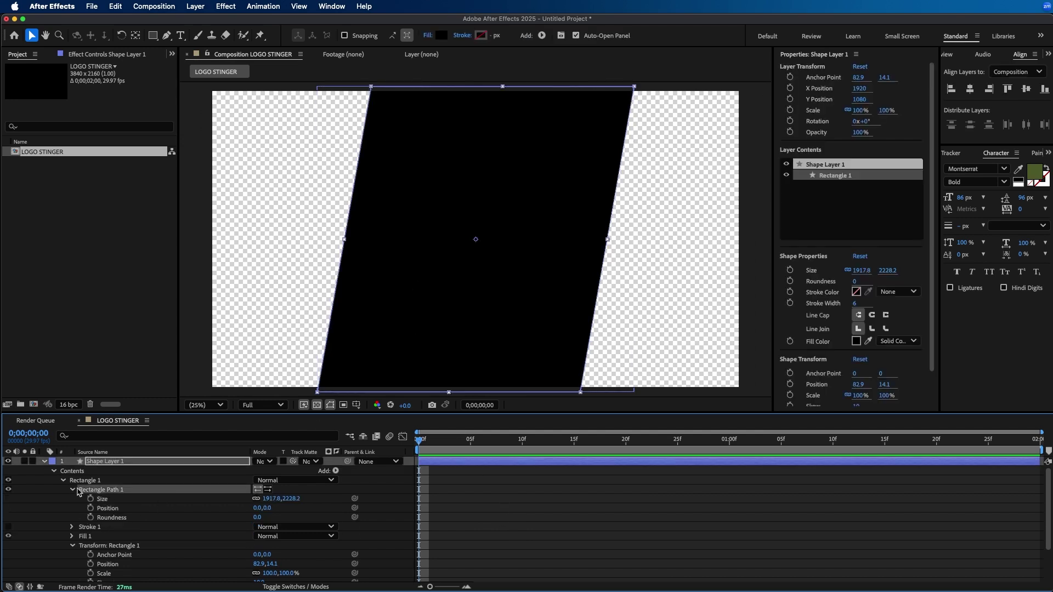
pyautogui.click(109, 500)
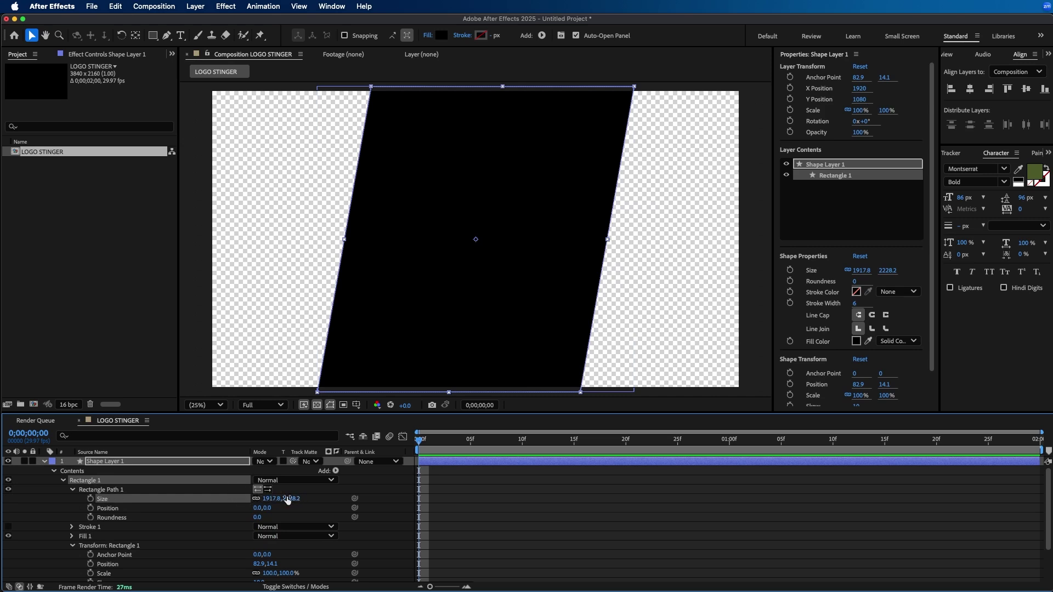
pyautogui.click(256, 498)
pyautogui.moveTo(286, 499); pyautogui.dragTo(460, 475)
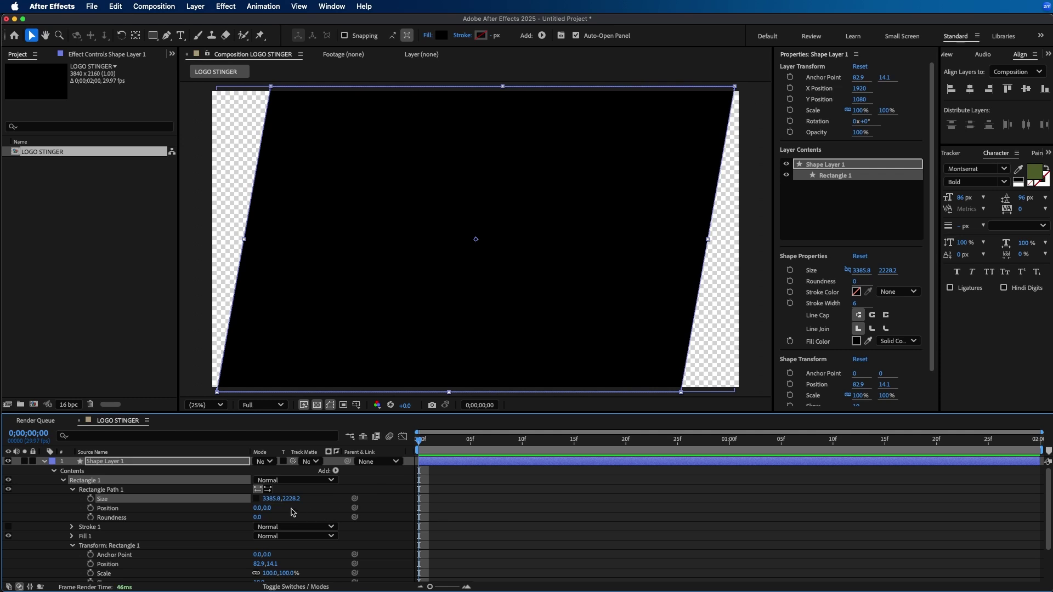
pyautogui.click(271, 499)
pyautogui.write('0')
pyautogui.press('Return')
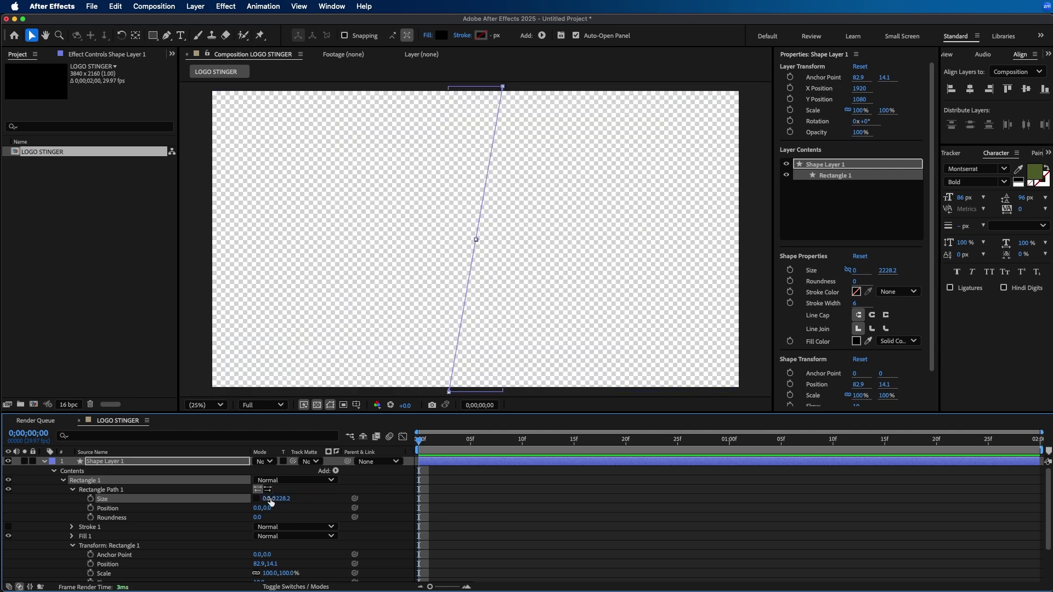
# Keyframe the rectangle path's Size from zero width at frame 0 to a width of 4309 at one second, and preview the growth
pyautogui.click(91, 499)
pyautogui.moveTo(449, 445); pyautogui.dragTo(734, 457)
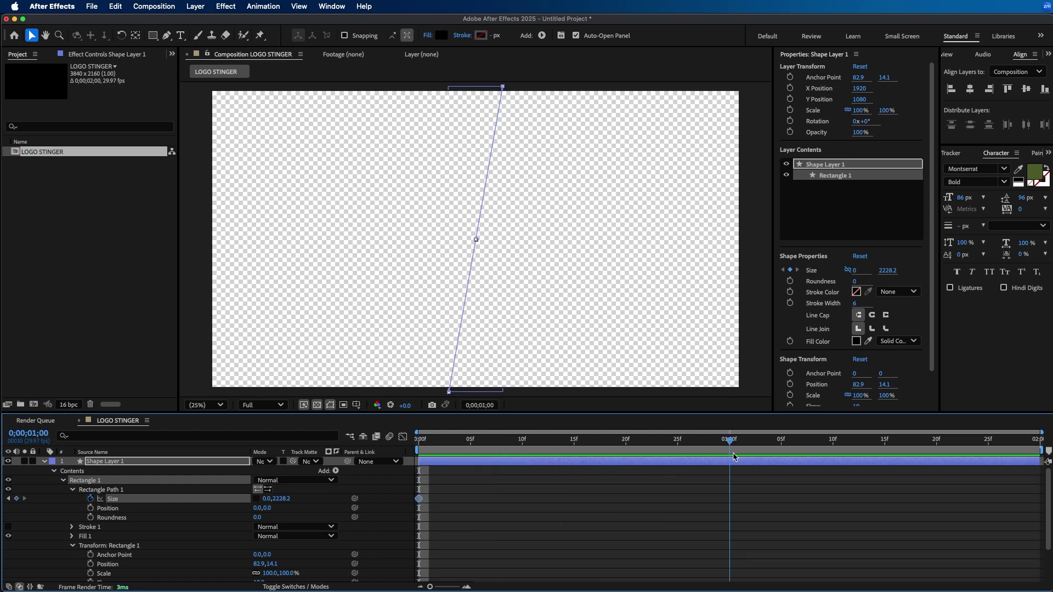
pyautogui.moveTo(267, 499); pyautogui.dragTo(814, 419)
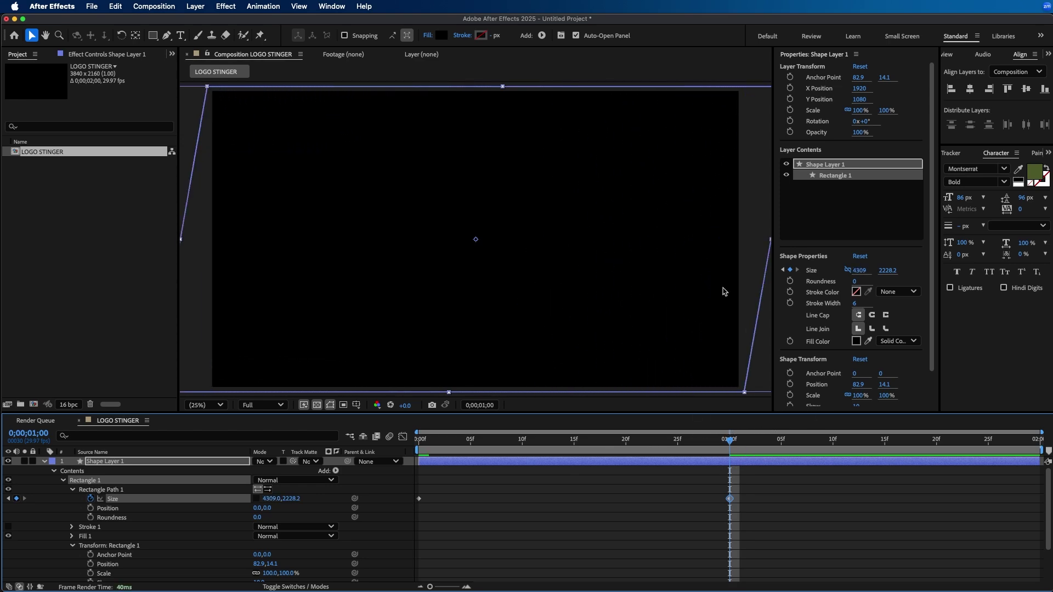
pyautogui.moveTo(730, 443); pyautogui.dragTo(419, 442)
pyautogui.press('space')
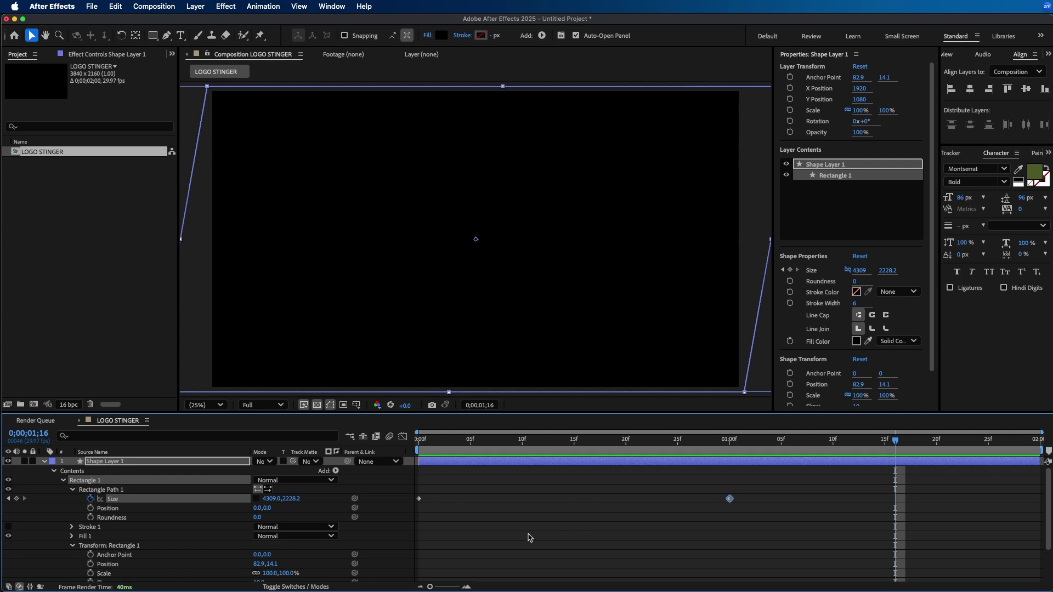
# Apply Easy Ease Out to the first Size keyframe and Easy Ease In to the one at one second
pyautogui.rightClick(420, 502)
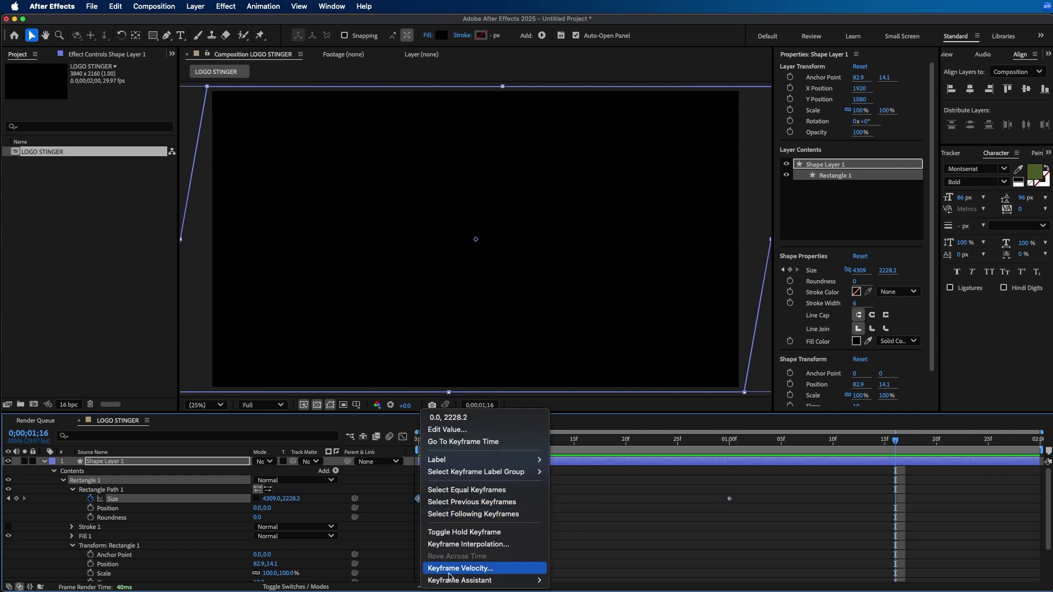
pyautogui.moveTo(452, 581)
pyautogui.click(589, 520)
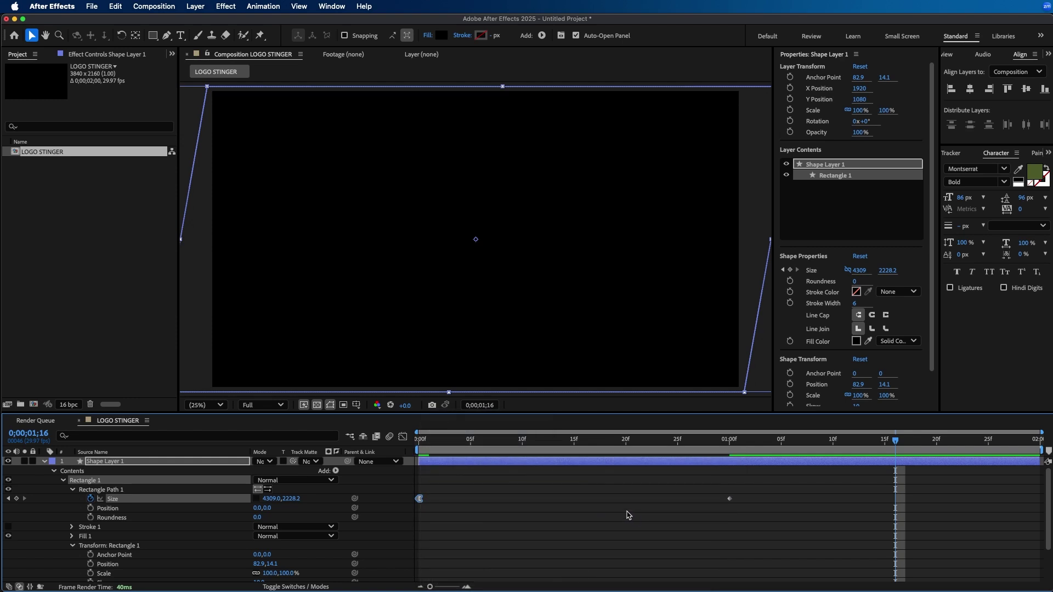
pyautogui.rightClick(730, 499)
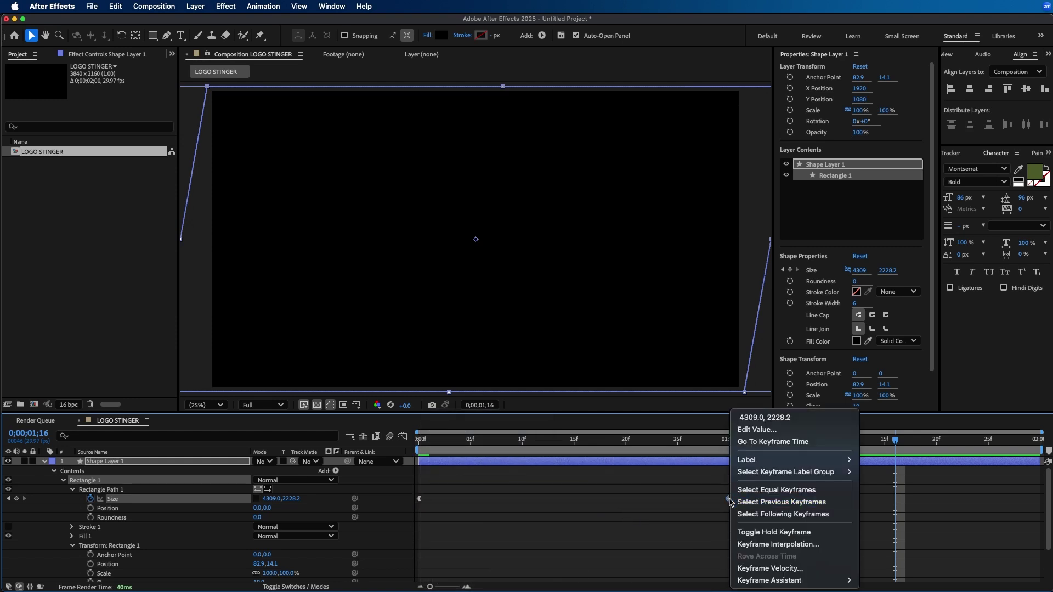
pyautogui.moveTo(765, 580)
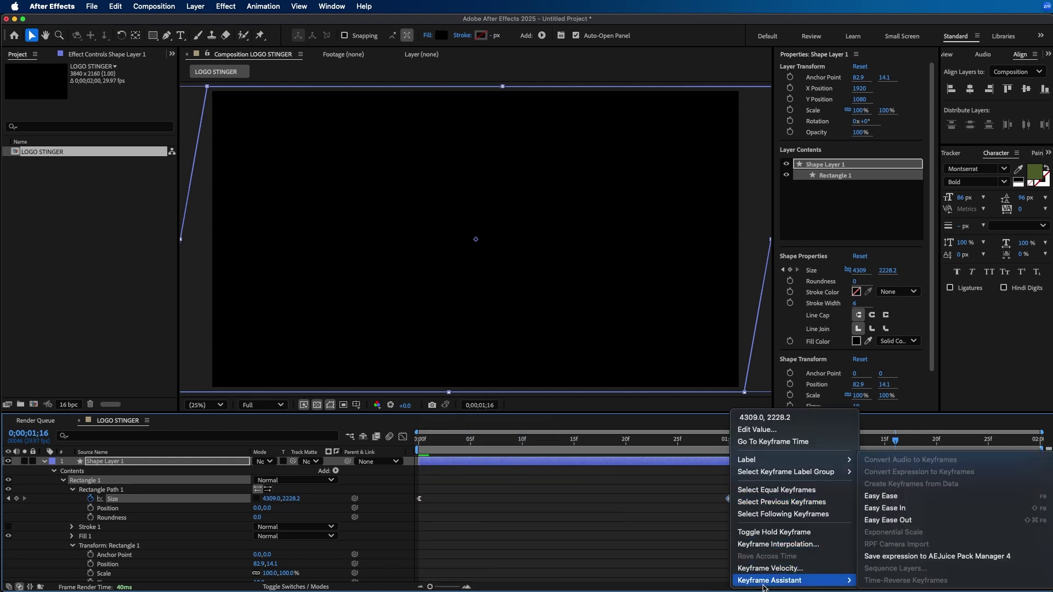
pyautogui.click(883, 510)
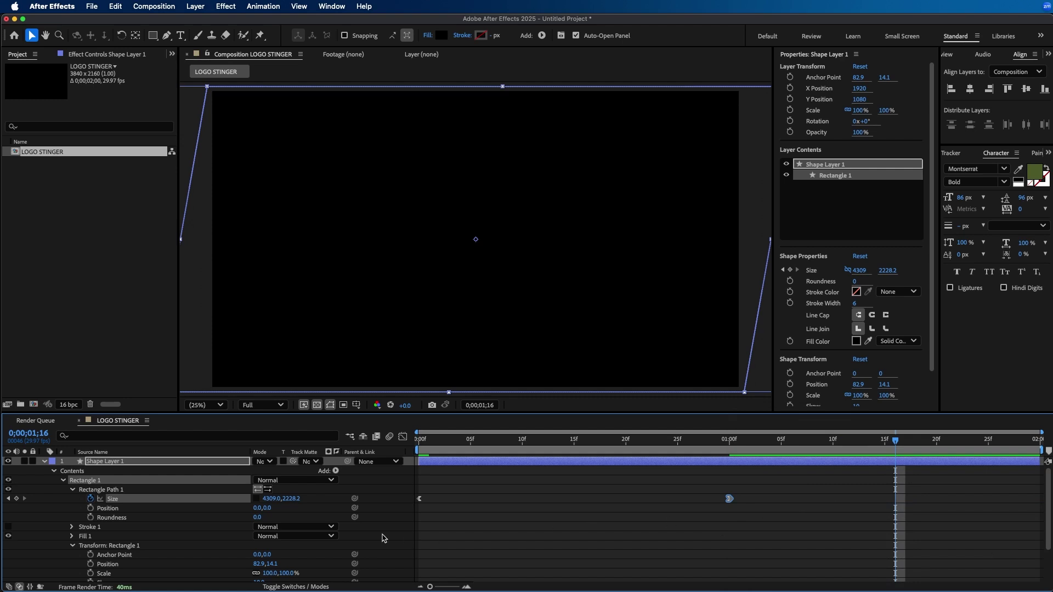
pyautogui.click(417, 495)
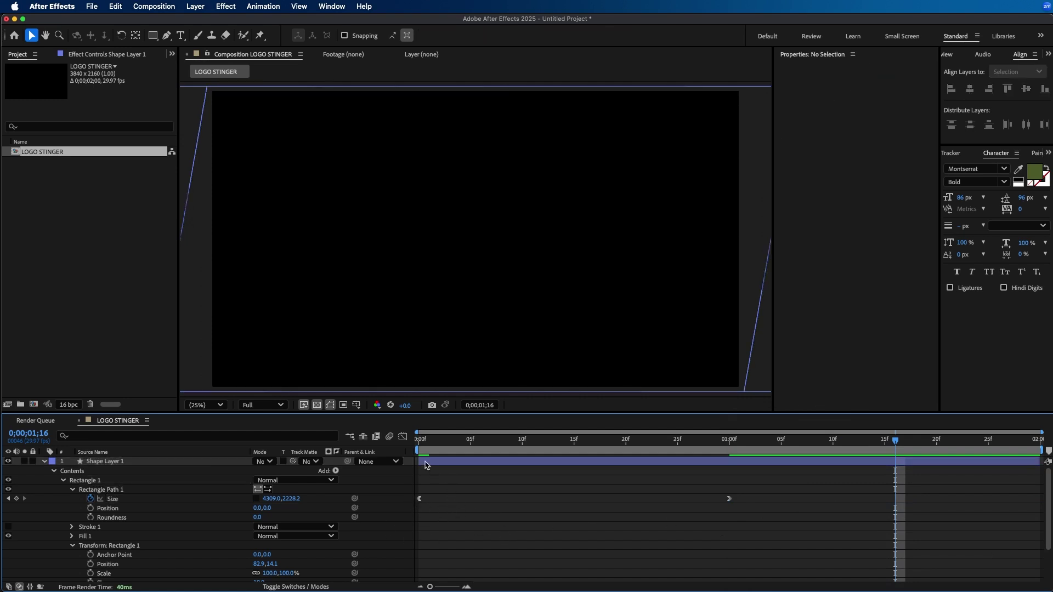
# Show the Size curve in the Graph Editor and stretch the first keyframe's outgoing width handle horizontally to about frame 26
pyautogui.click(403, 438)
pyautogui.click(118, 499)
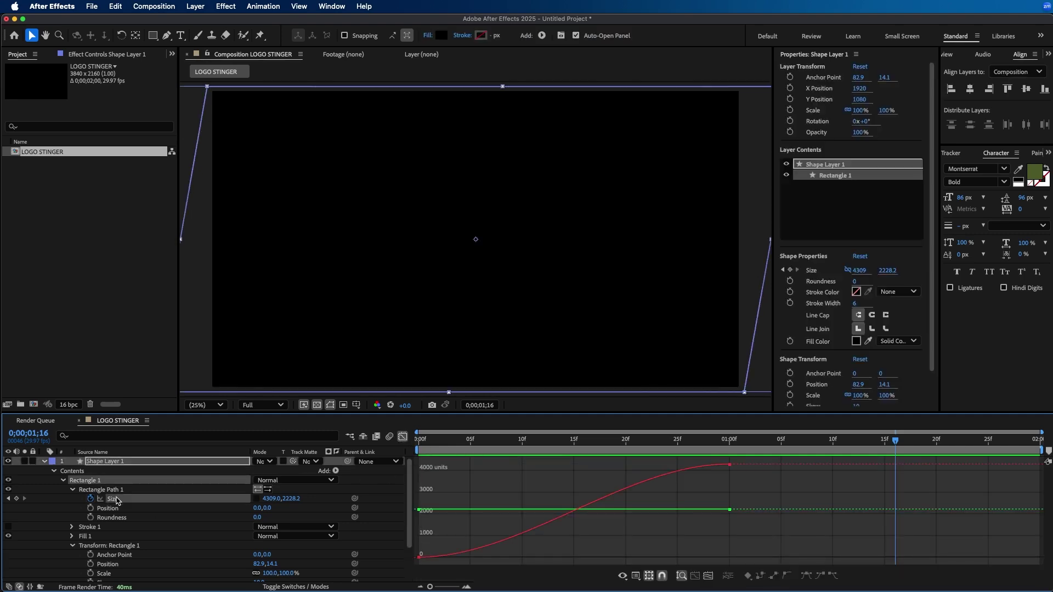
pyautogui.click(418, 558)
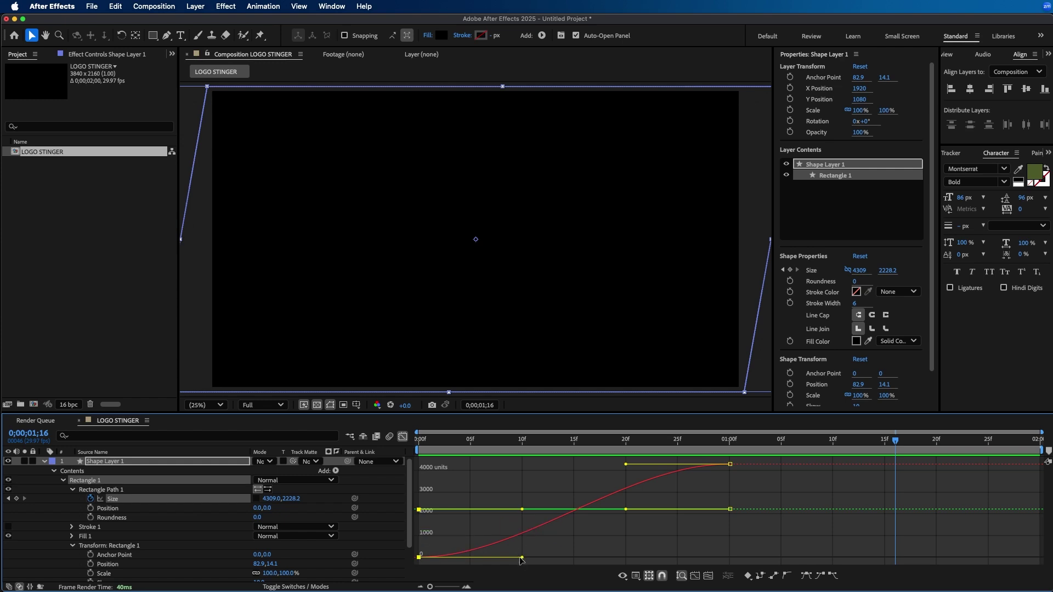
pyautogui.moveTo(521, 559); pyautogui.dragTo(681, 537)
# Preview the adjusted growth animation from the start, close the Graph Editor and deselect the layer
pyautogui.moveTo(719, 442); pyautogui.dragTo(419, 441)
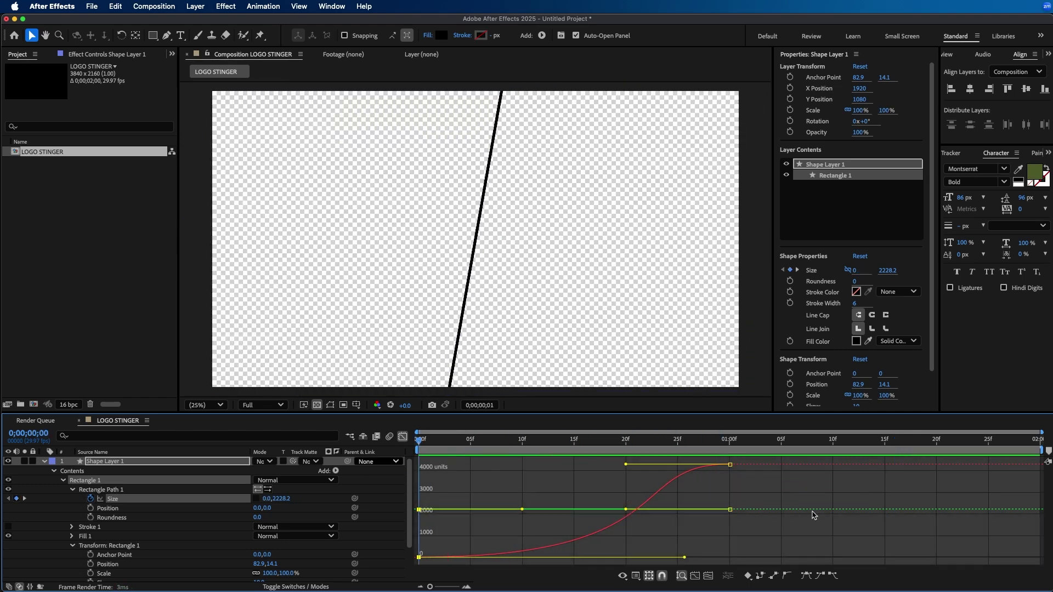
pyautogui.press('space')
pyautogui.press('space')
pyautogui.click(657, 452)
pyautogui.moveTo(657, 453); pyautogui.dragTo(699, 466)
pyautogui.press('space')
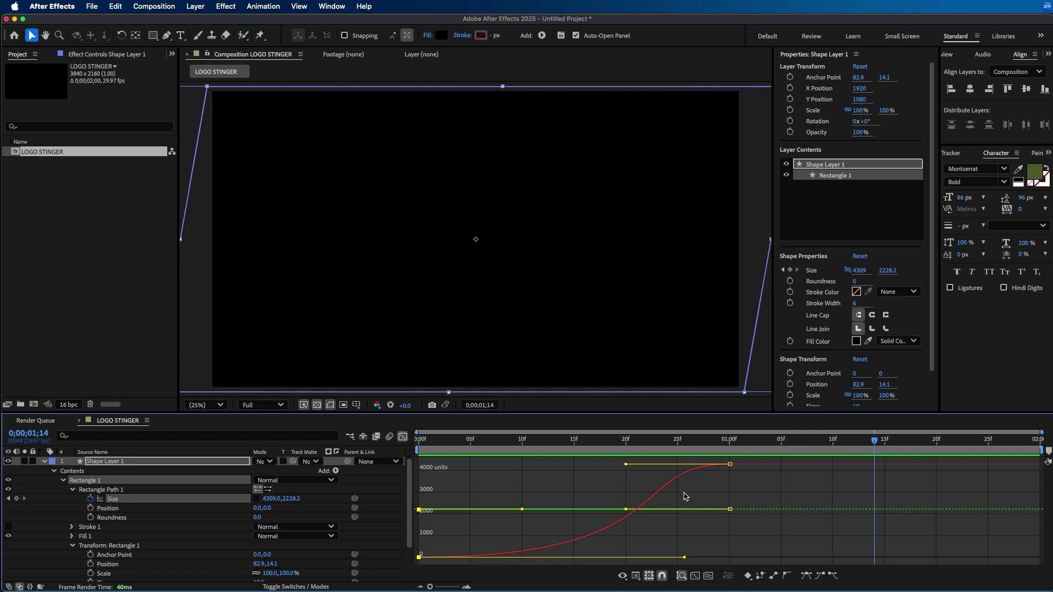
pyautogui.click(772, 483)
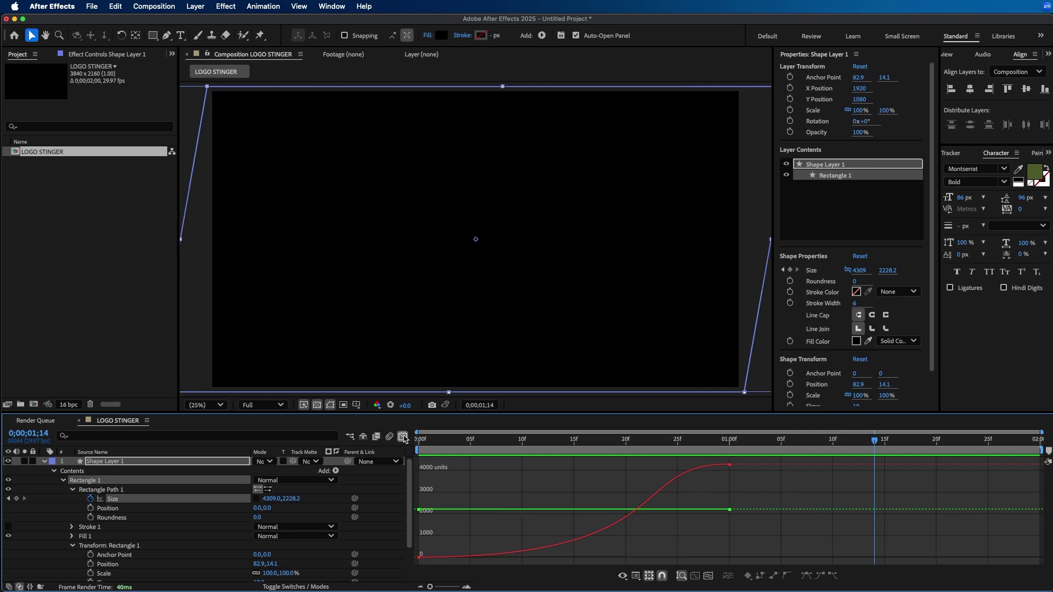
pyautogui.click(403, 437)
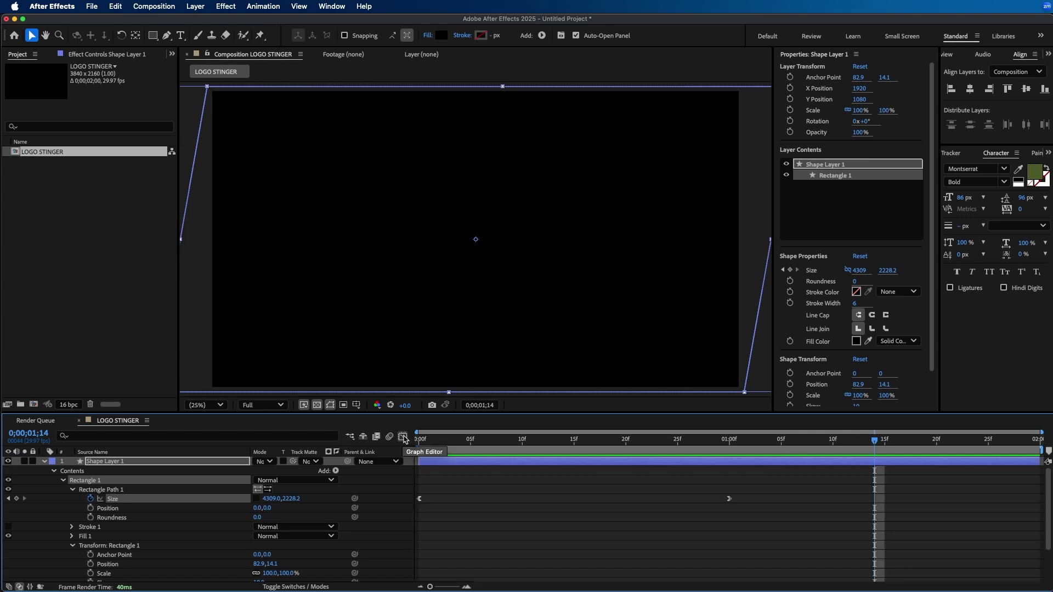
pyautogui.click(488, 491)
# Duplicate the rectangle shape layer and shift the copy to start at frame 5
pyautogui.moveTo(529, 441); pyautogui.dragTo(418, 444)
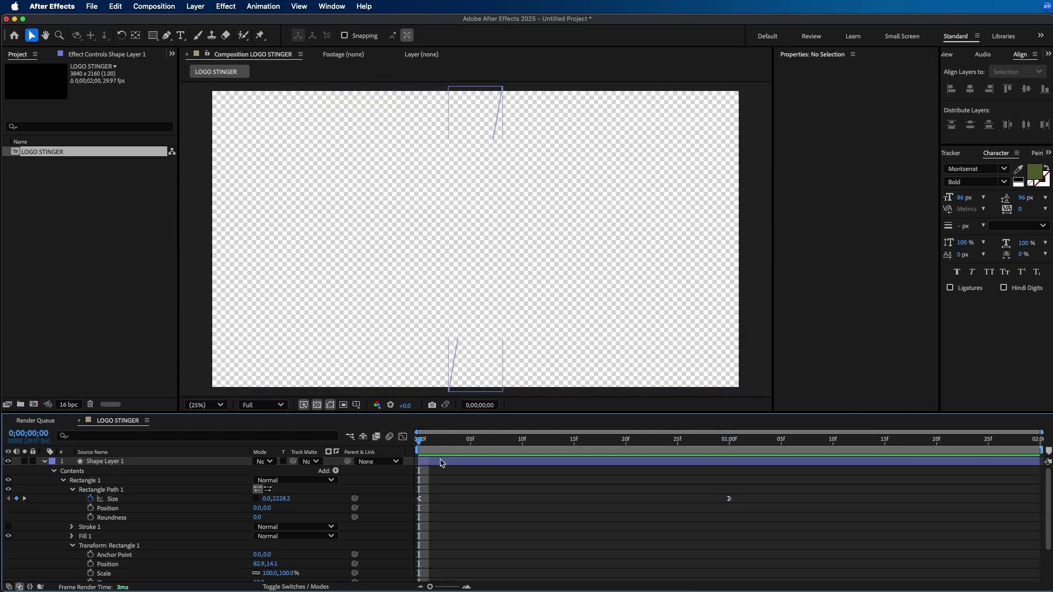
pyautogui.click(456, 461)
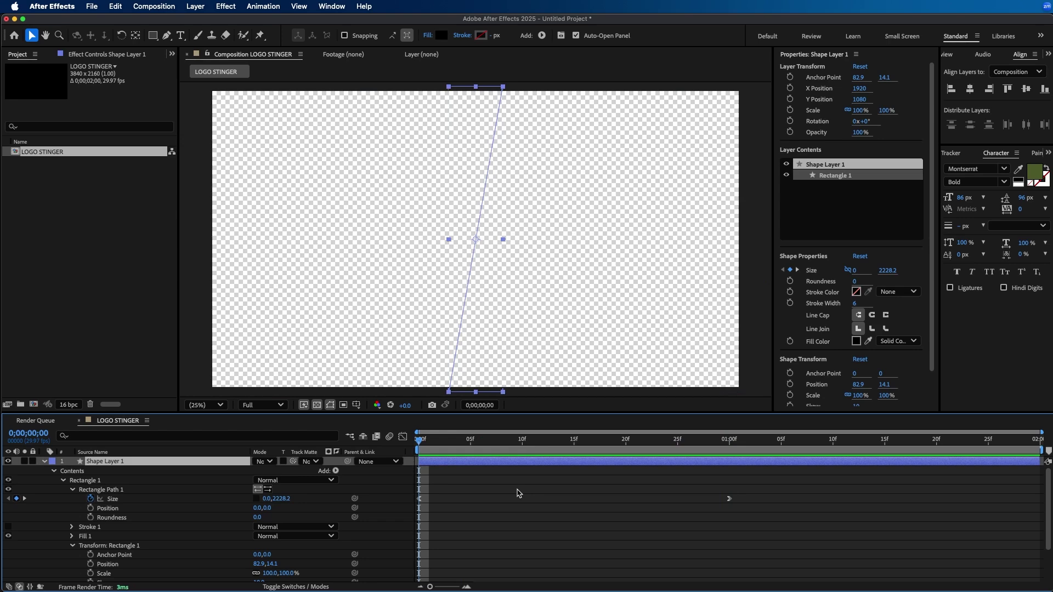
pyautogui.press('super+d')
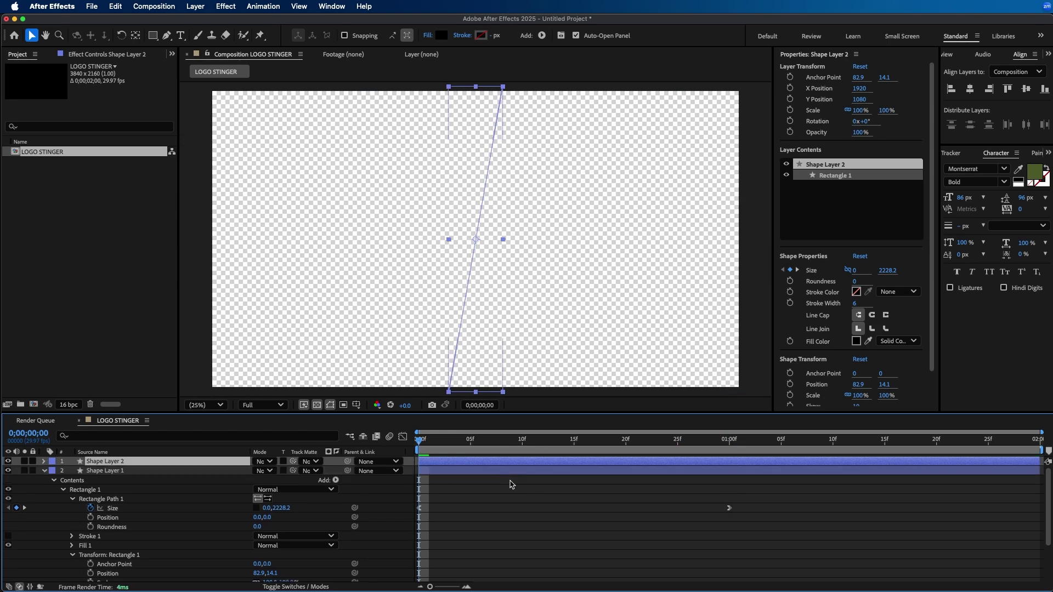
pyautogui.moveTo(454, 462); pyautogui.dragTo(500, 445)
pyautogui.click(492, 470)
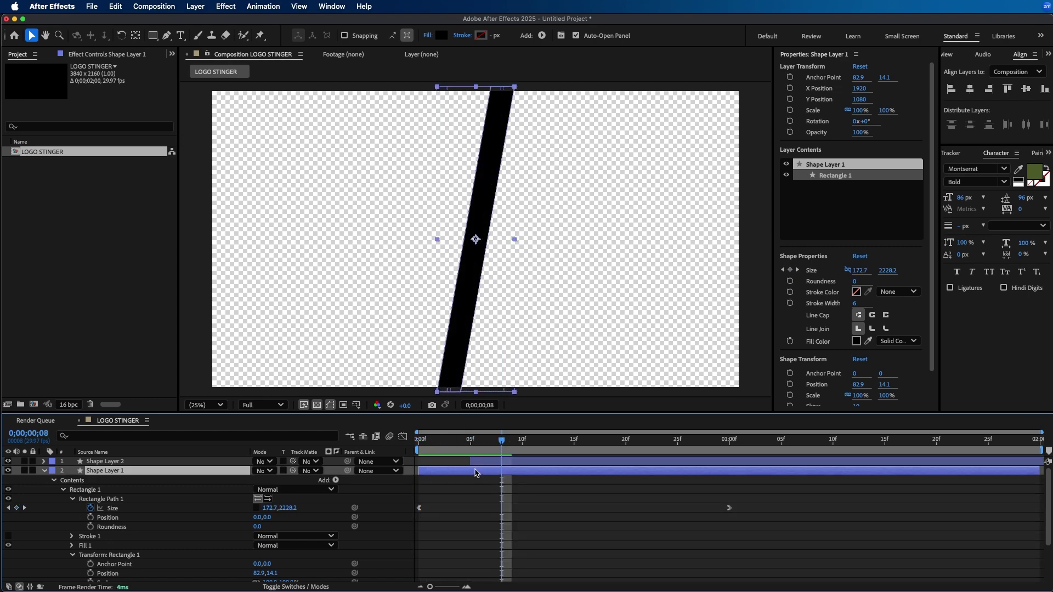
# Change the duplicated rectangle's fill to dark grey 383838 and preview the two-layer animation from the start
pyautogui.click(519, 462)
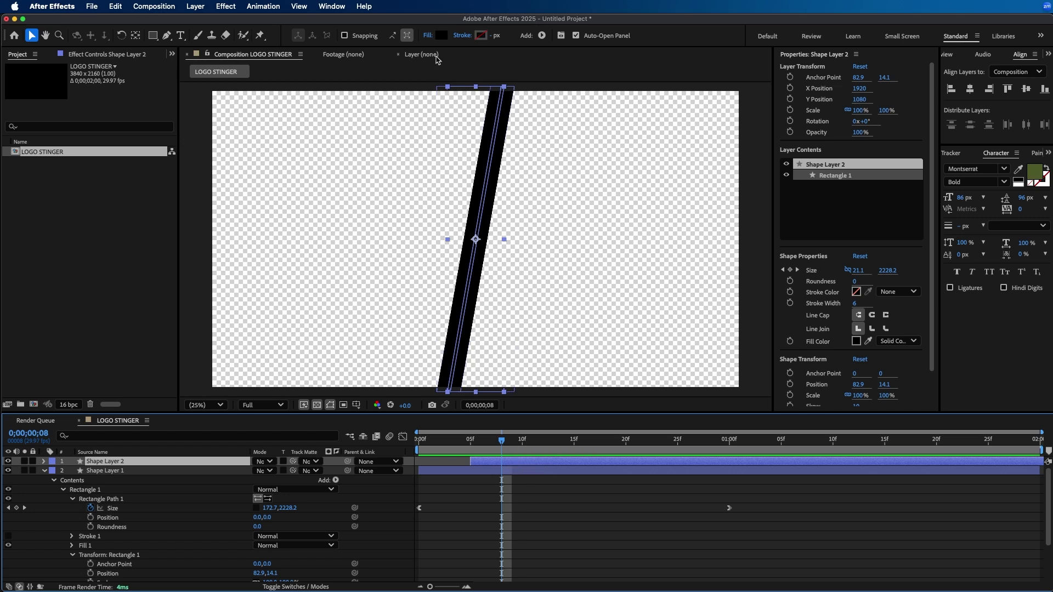
pyautogui.click(442, 35)
pyautogui.moveTo(431, 311); pyautogui.dragTo(412, 316)
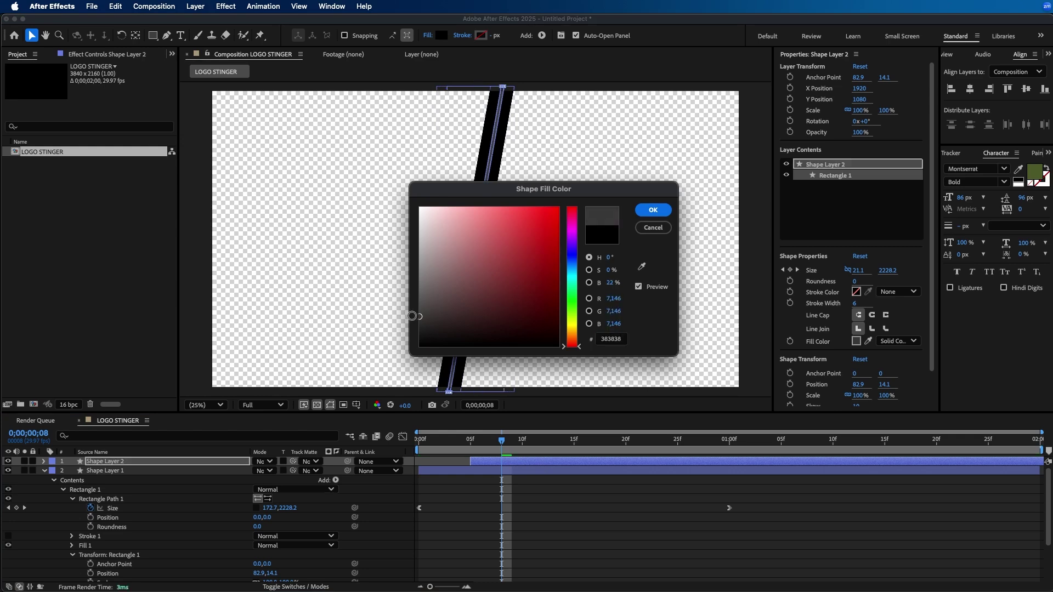
pyautogui.click(657, 213)
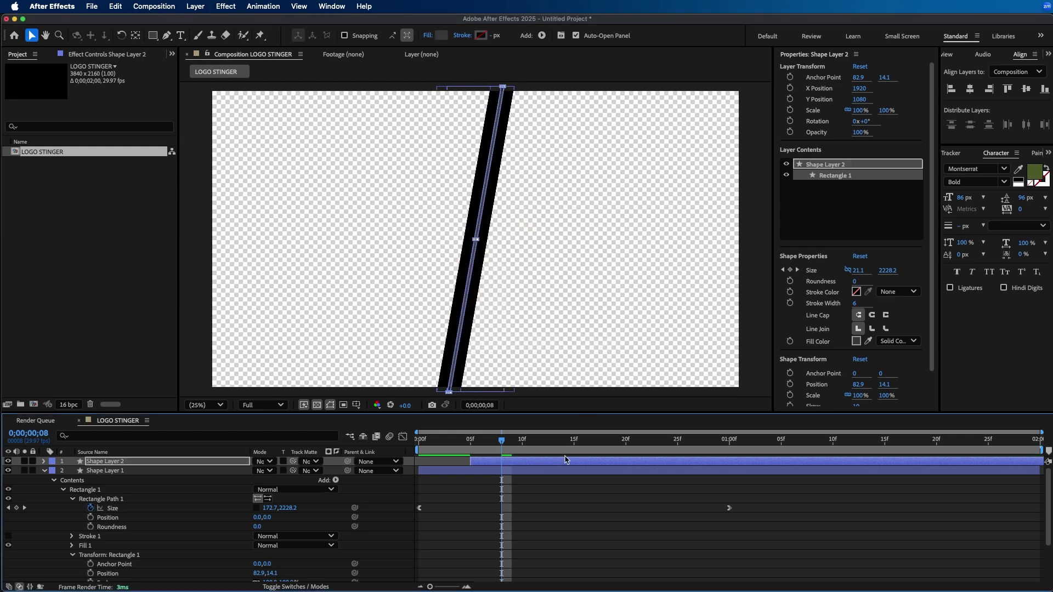
pyautogui.press('F2')
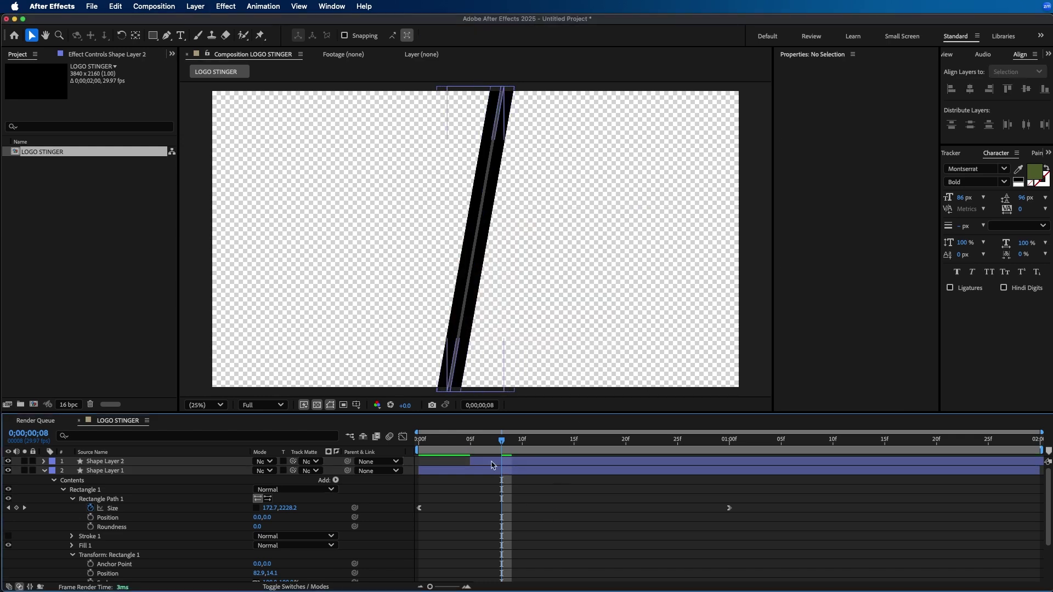
pyautogui.press('Home')
pyautogui.press('space')
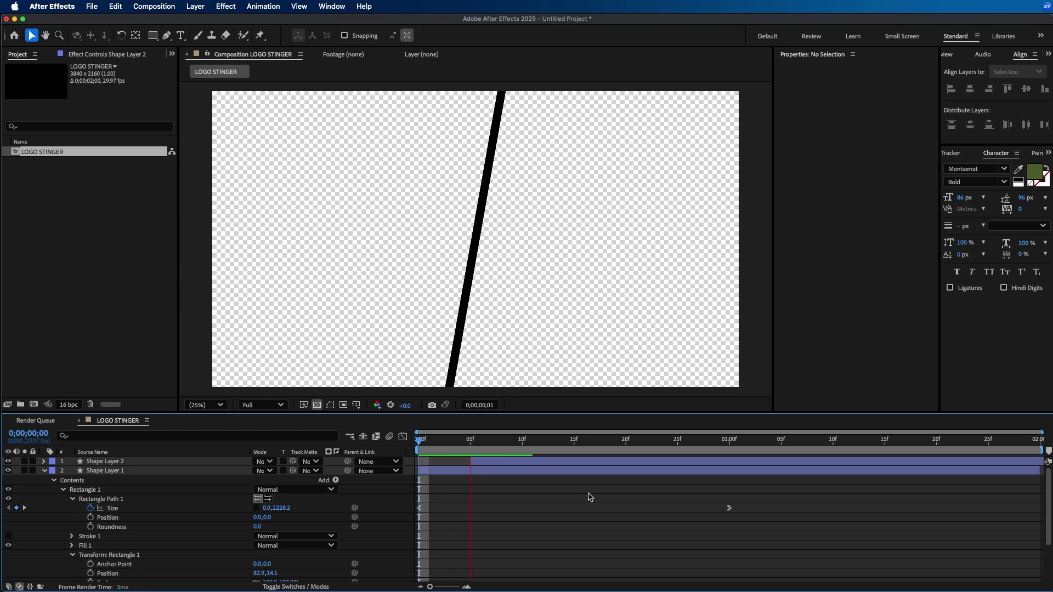
pyautogui.press('space')
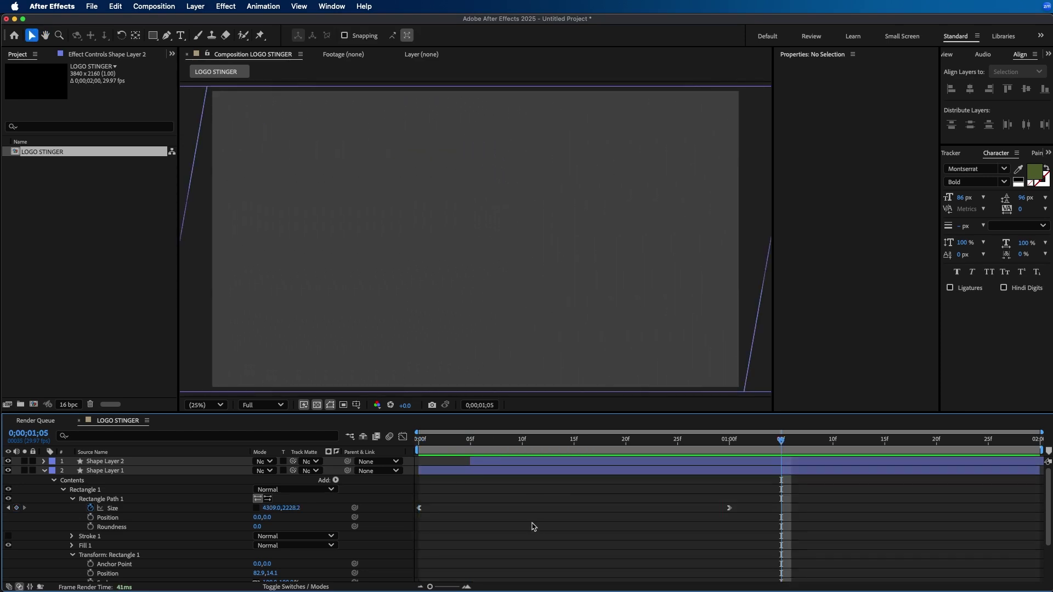
# Duplicate the dark grey Shape Layer 2 and shift the new copy to start at frame 10
pyautogui.click(518, 464)
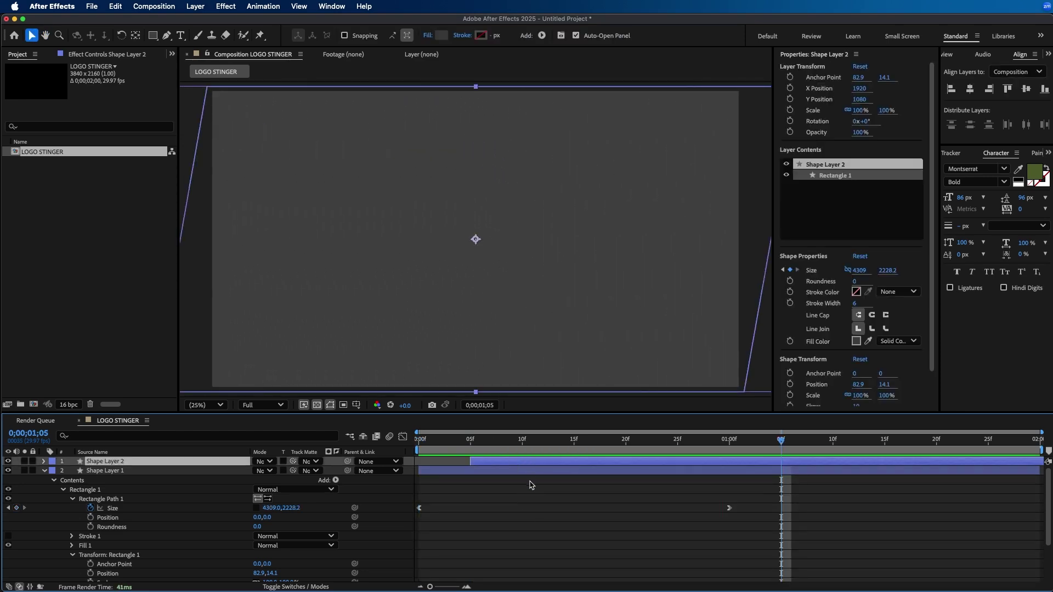
pyautogui.press('super+d')
pyautogui.moveTo(491, 464); pyautogui.dragTo(574, 447)
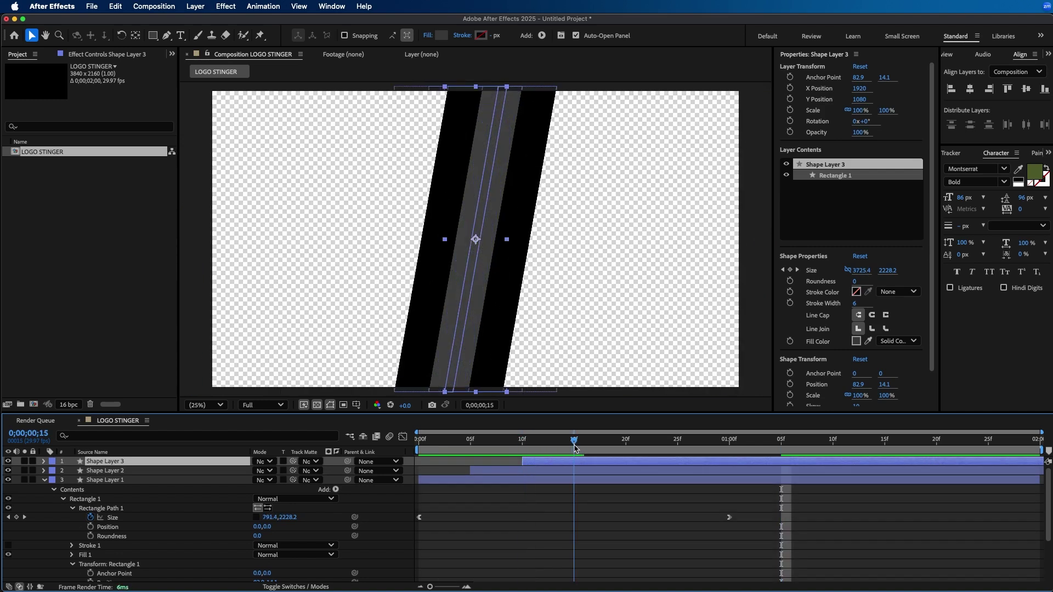
# Set the third rectangle's fill to the lighter grey 5B5B5B and preview the three-layer animation from the start
pyautogui.click(439, 35)
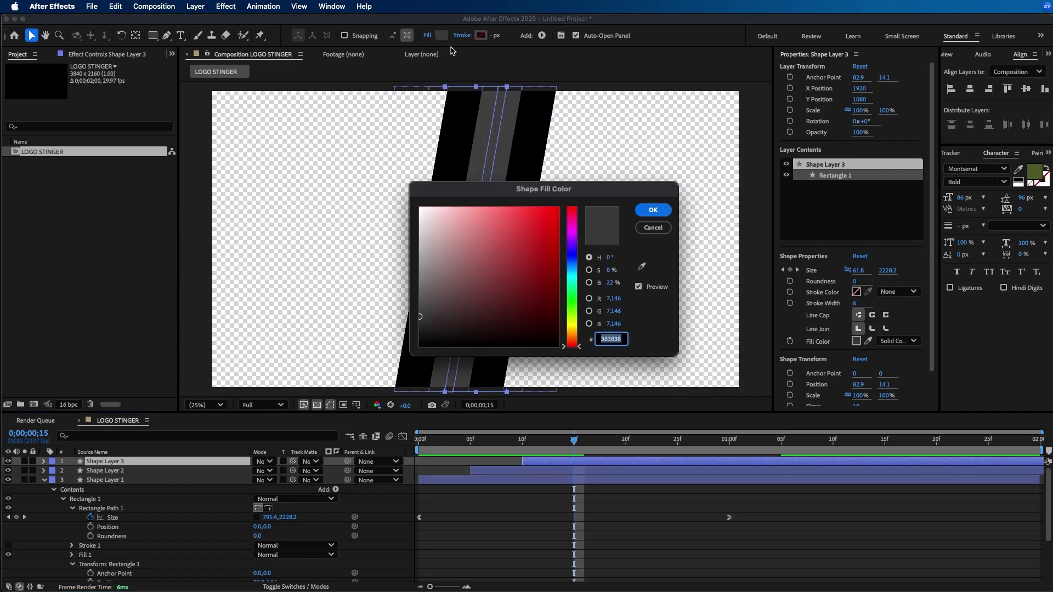
pyautogui.click(420, 298)
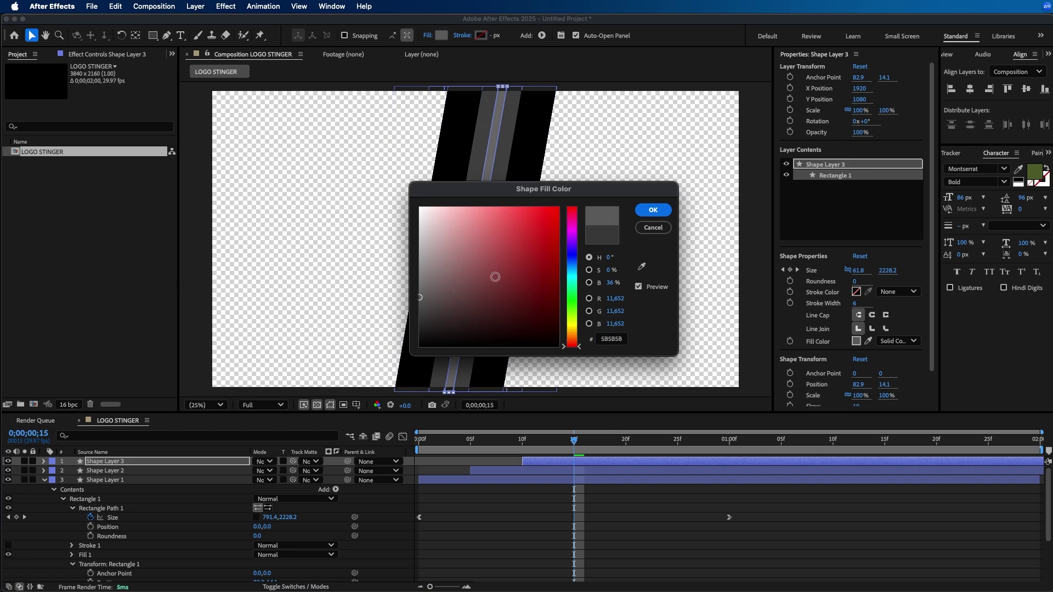
pyautogui.click(652, 217)
pyautogui.click(657, 576)
pyautogui.moveTo(556, 447); pyautogui.dragTo(419, 447)
pyautogui.press('space')
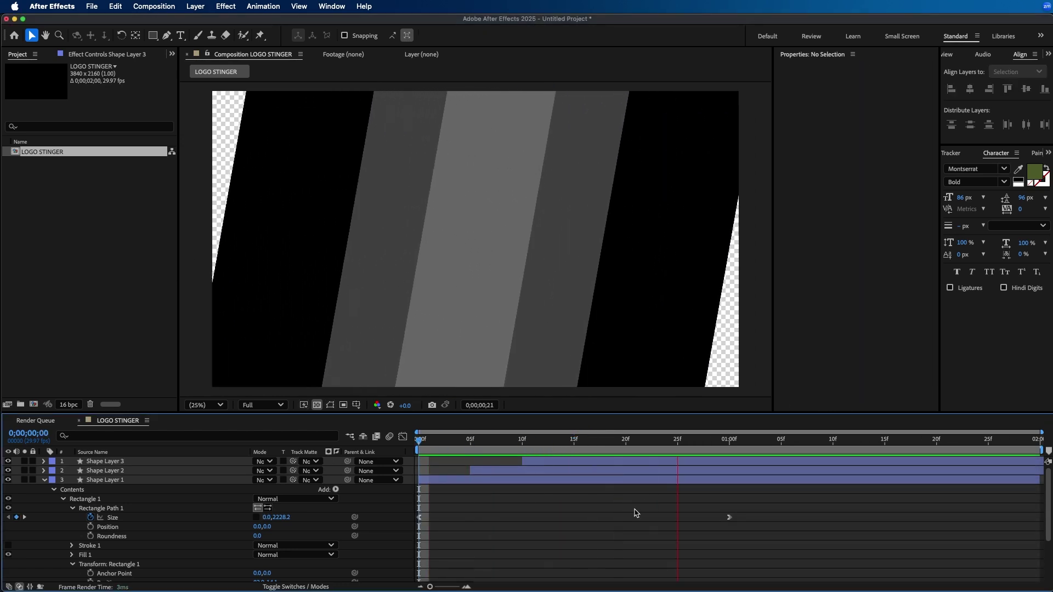
pyautogui.press('space')
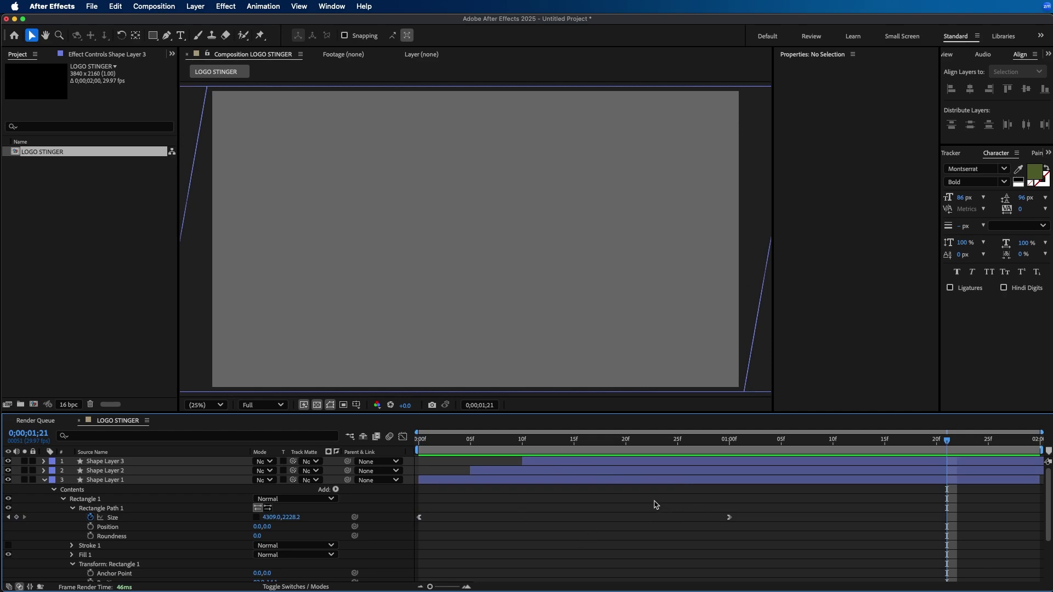
# Import JTVG LOGO - WHITE.png and add it to the composition as the uppermost layer, above the rectangles
pyautogui.click(55, 195)
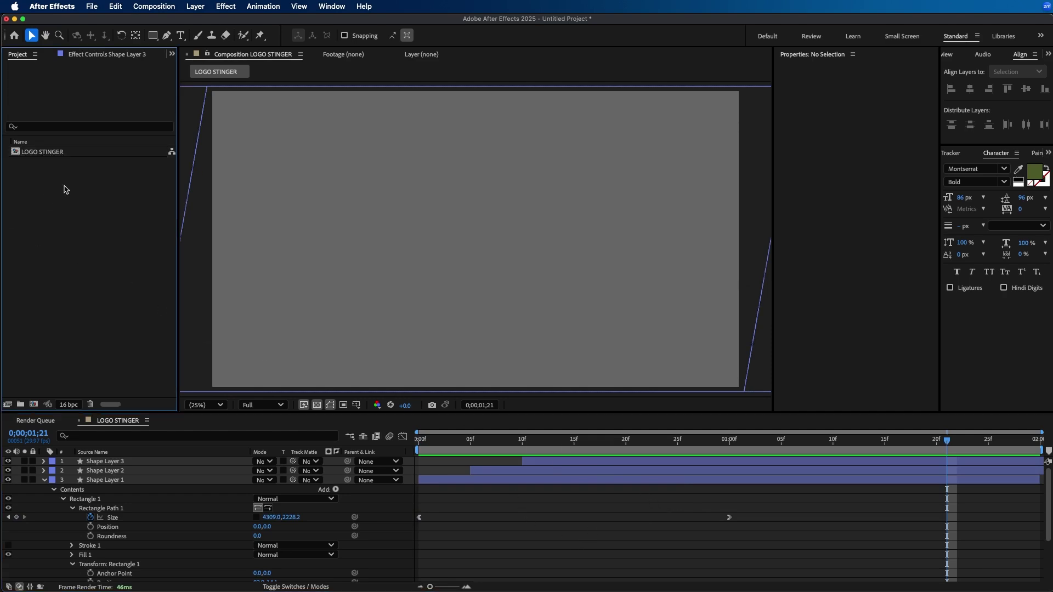
pyautogui.click(92, 8)
pyautogui.moveTo(109, 167)
pyautogui.click(241, 167)
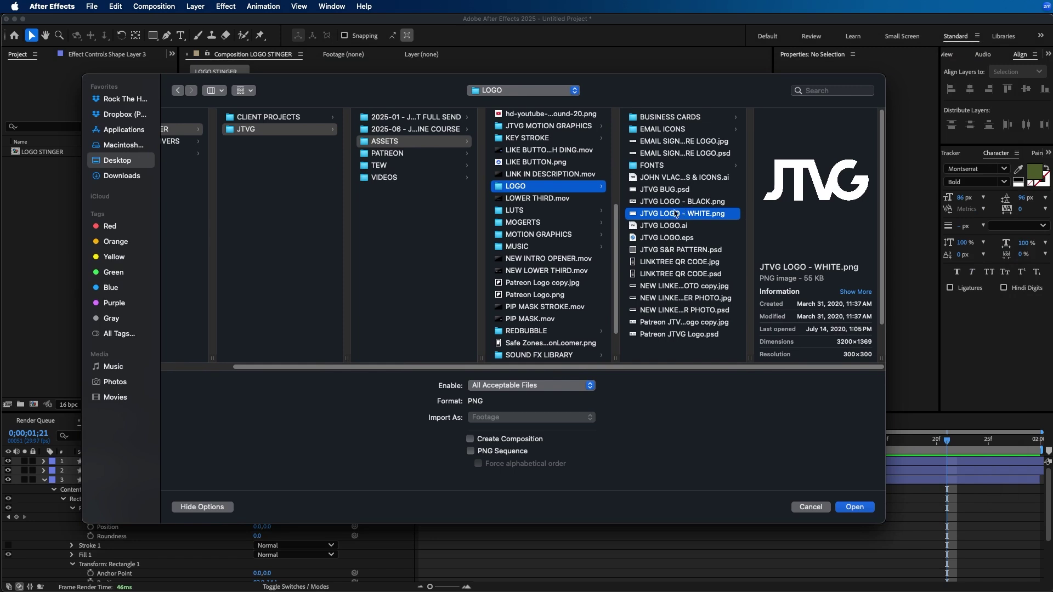
pyautogui.click(859, 506)
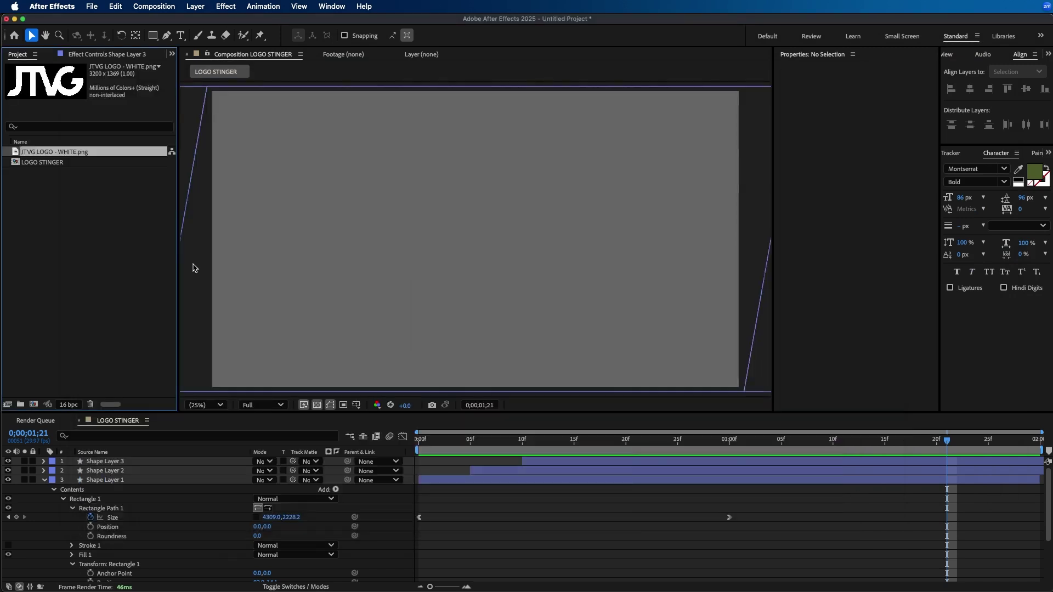
pyautogui.moveTo(65, 153); pyautogui.dragTo(137, 461)
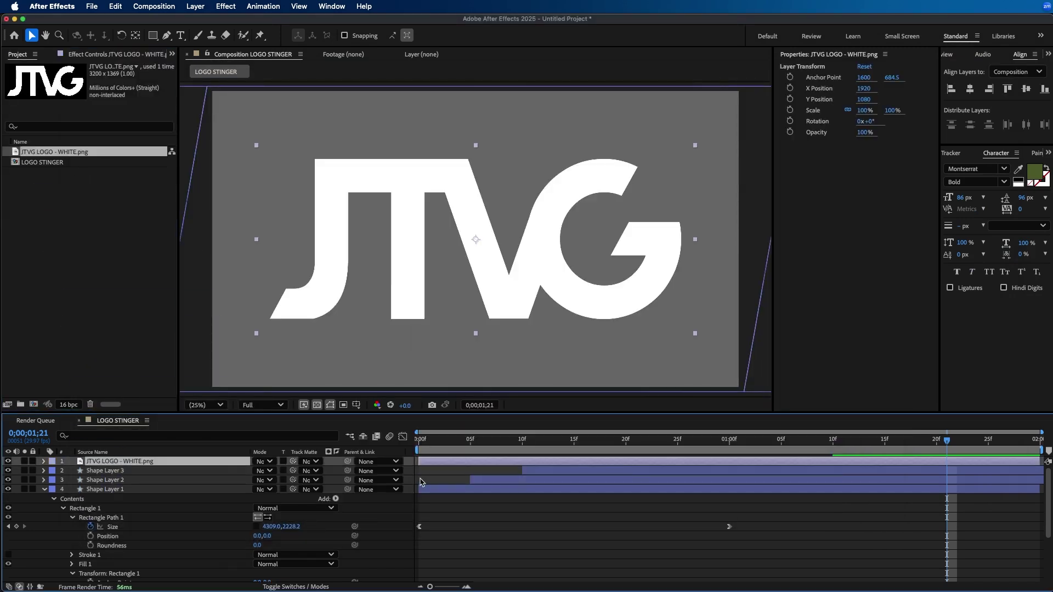
# Start a scale animation on the logo layer with a 0% keyframe at frame 25
pyautogui.moveTo(780, 437); pyautogui.dragTo(675, 453)
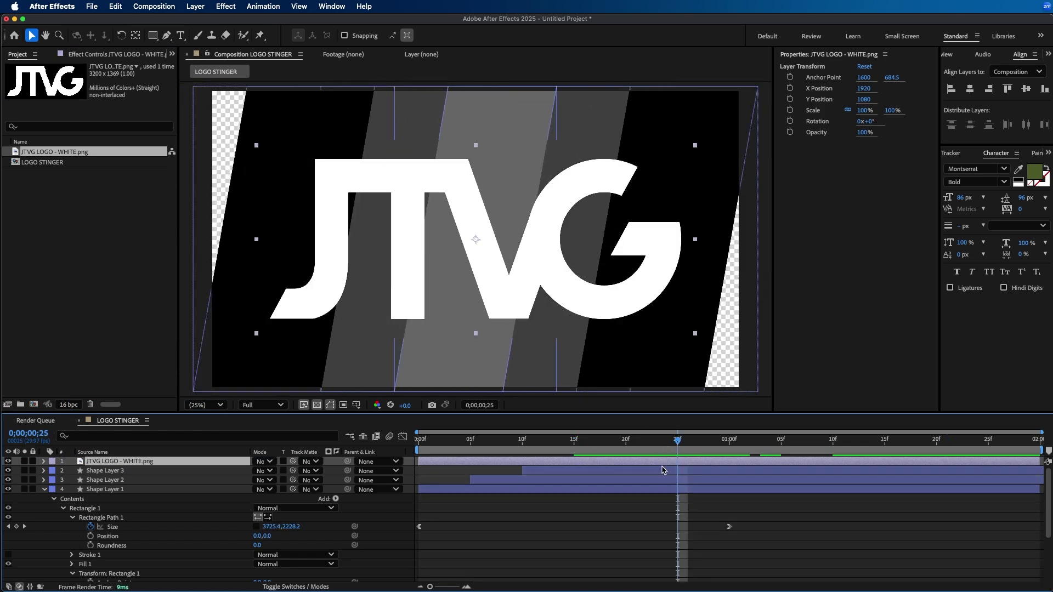
pyautogui.press('s')
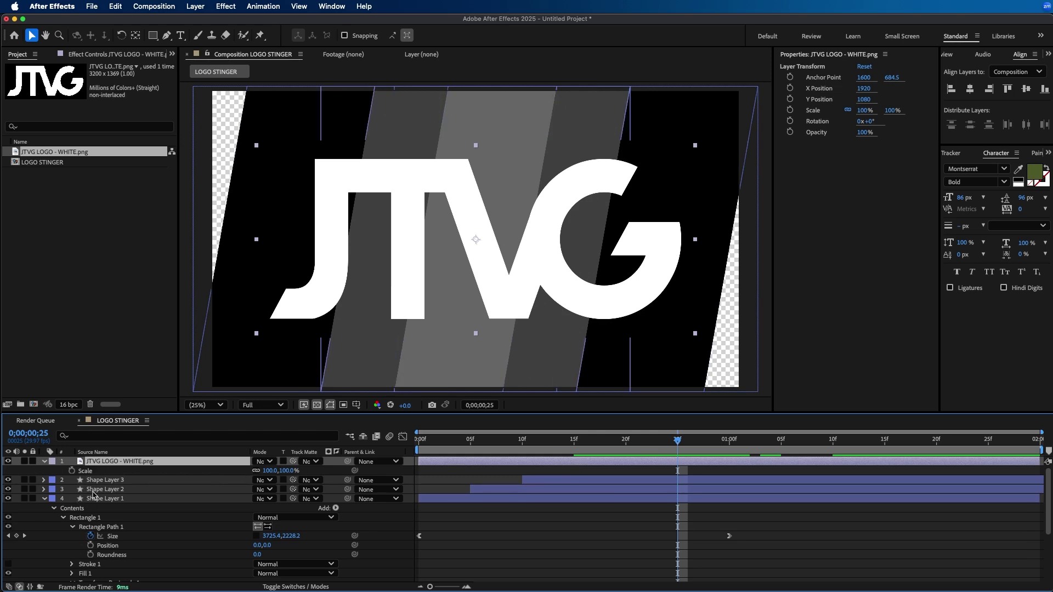
pyautogui.click(72, 471)
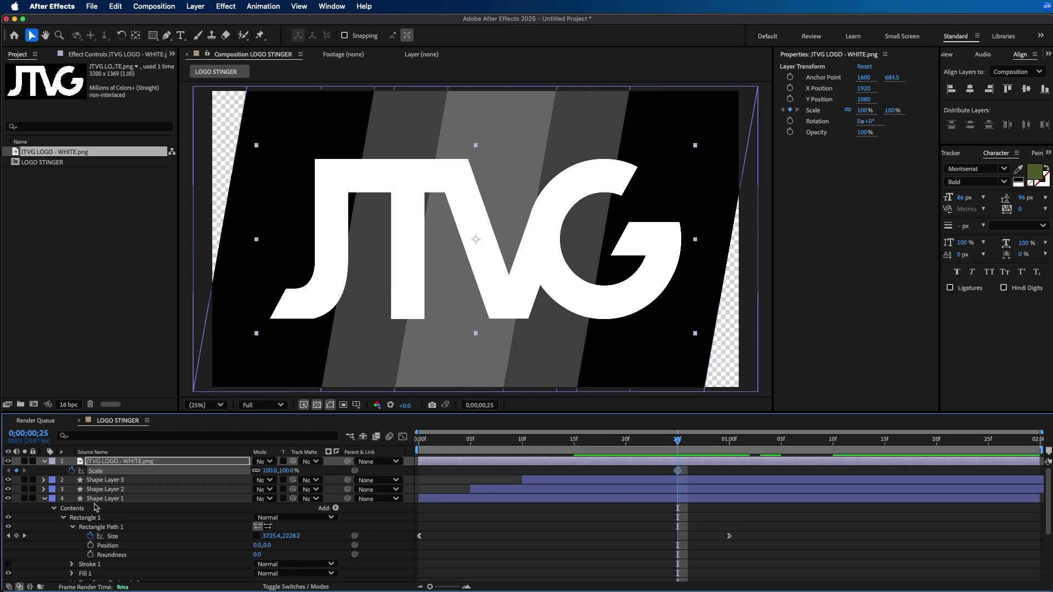
pyautogui.click(268, 470)
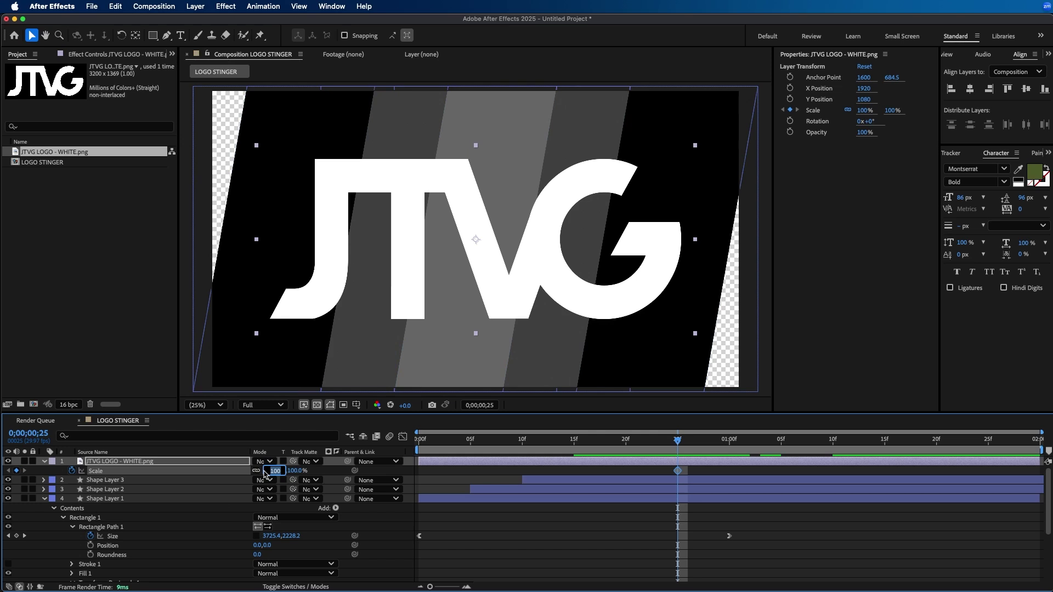
pyautogui.write('0')
pyautogui.press('Return')
# Set the logo's scale to 50% at 0;00;01;10 to add the ending keyframe
pyautogui.moveTo(678, 440); pyautogui.dragTo(832, 451)
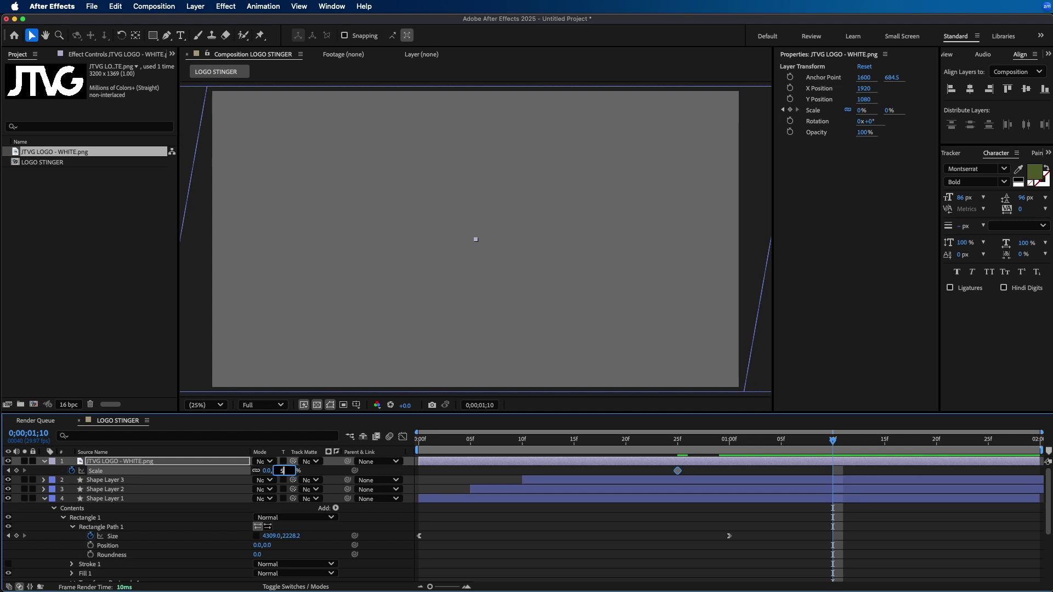
pyautogui.press('Return')
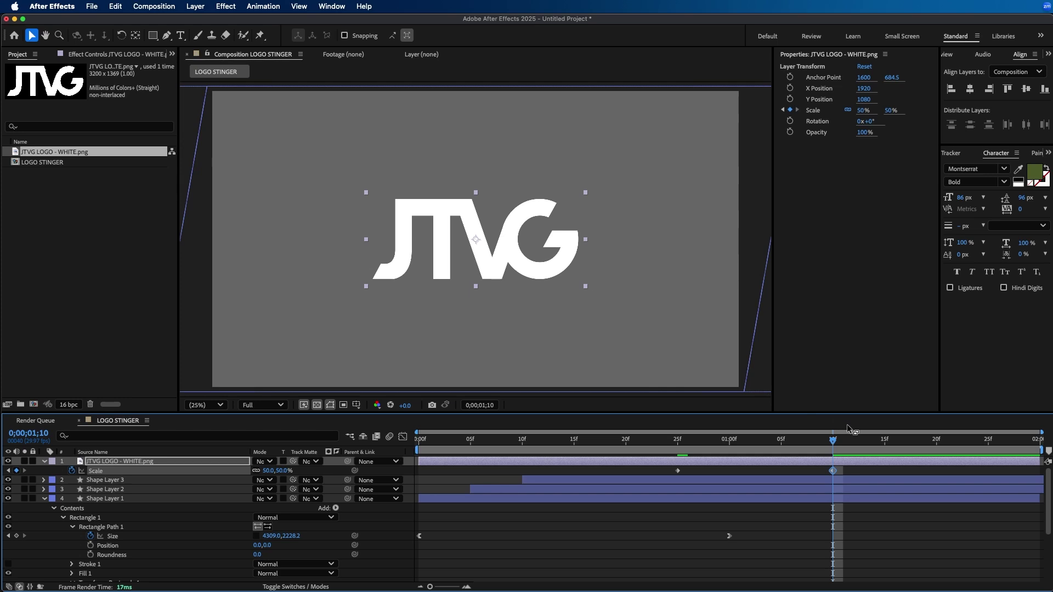
pyautogui.click(840, 522)
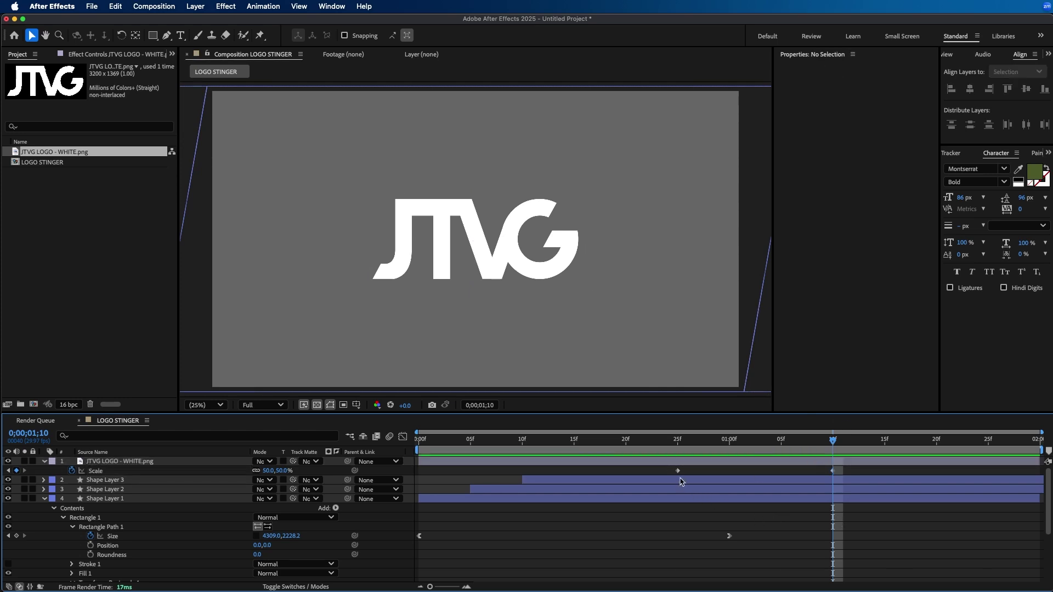
# Apply Easy Ease Out to the logo's first scale keyframe and Easy Ease In to its last one
pyautogui.click(678, 471)
pyautogui.rightClick(677, 470)
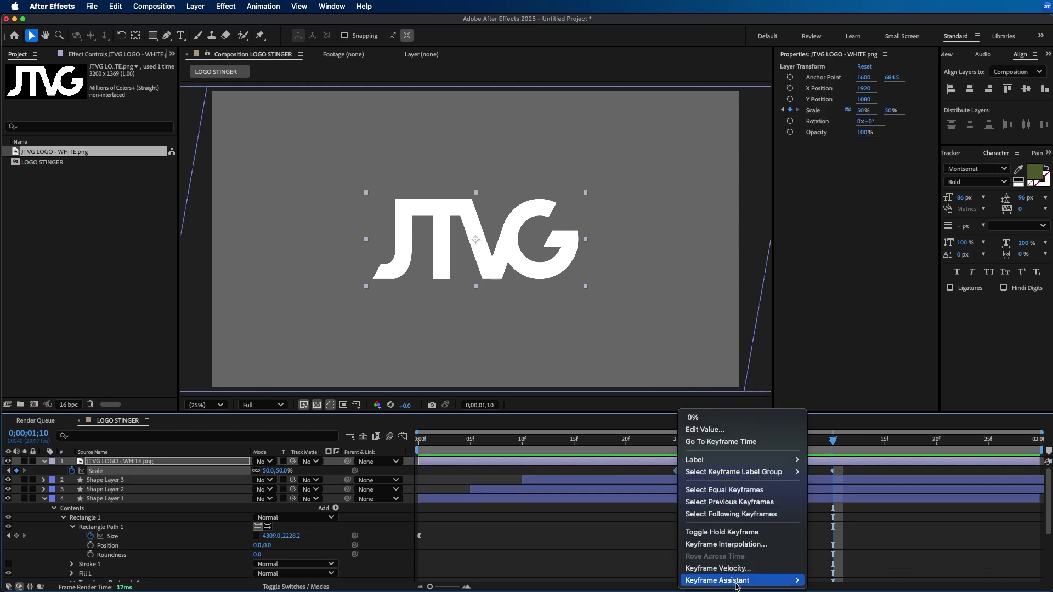
pyautogui.moveTo(736, 586)
pyautogui.click(845, 521)
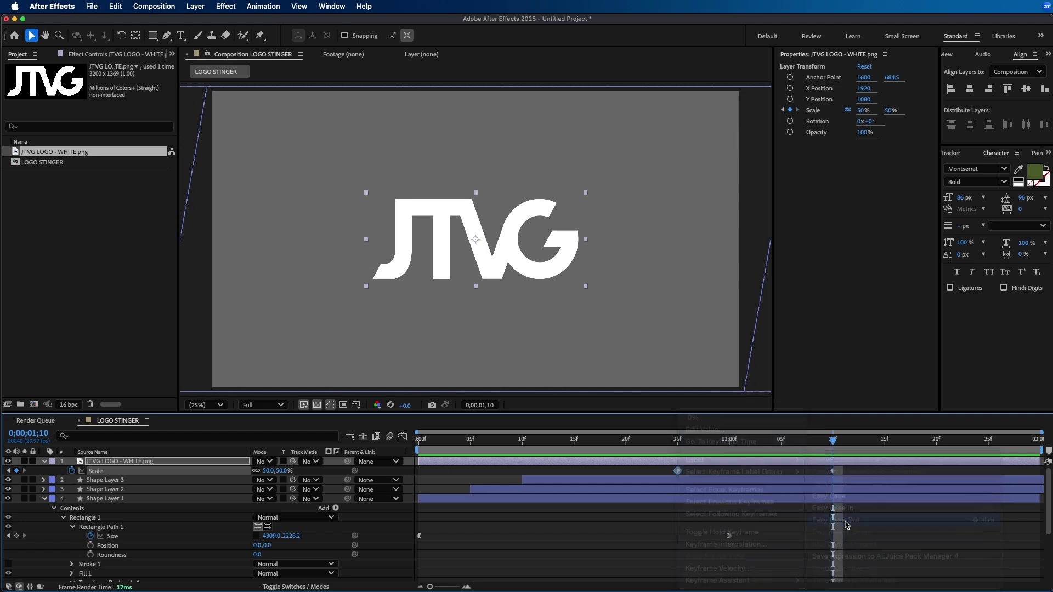
pyautogui.click(832, 471)
pyautogui.rightClick(832, 471)
pyautogui.moveTo(878, 581)
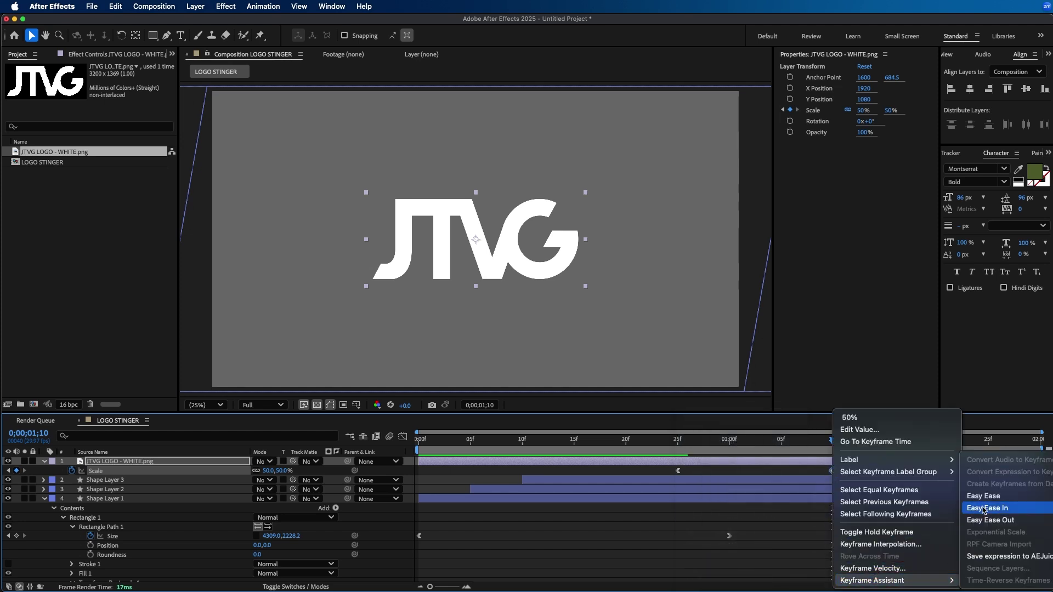
pyautogui.click(987, 508)
# Lengthen the first scale keyframe's outgoing handle in the logo's graph for a slower start, and scrub through the whole animation
pyautogui.click(402, 437)
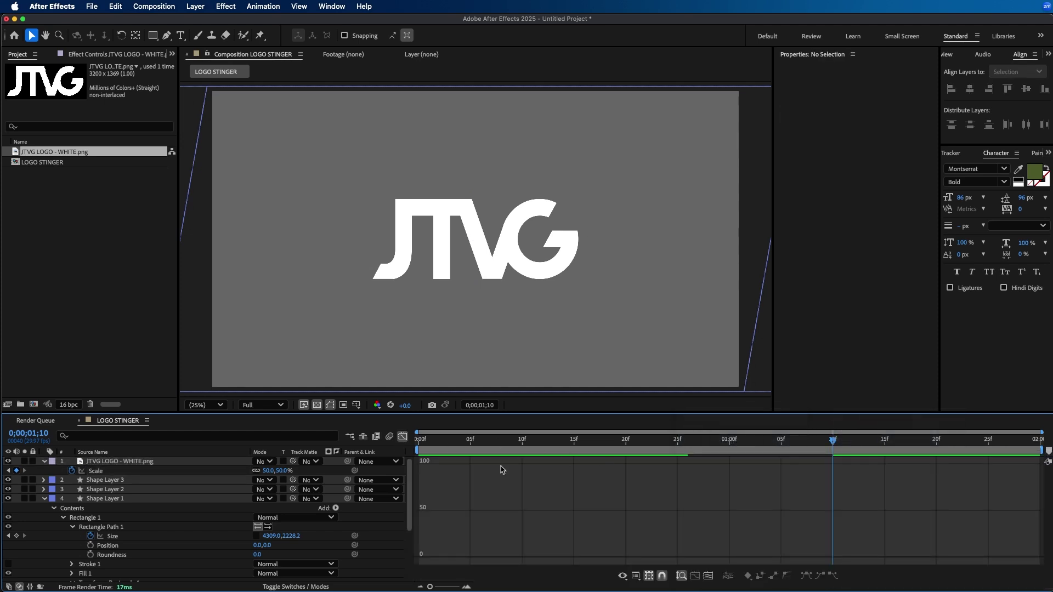
pyautogui.click(171, 463)
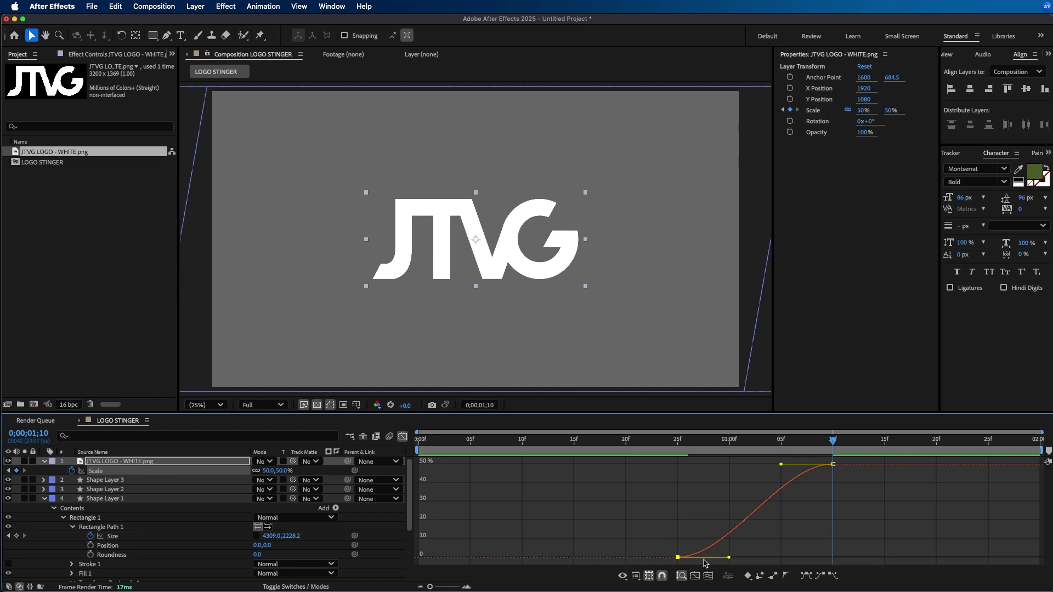
pyautogui.moveTo(728, 557); pyautogui.dragTo(806, 557)
pyautogui.moveTo(662, 451); pyautogui.dragTo(351, 365)
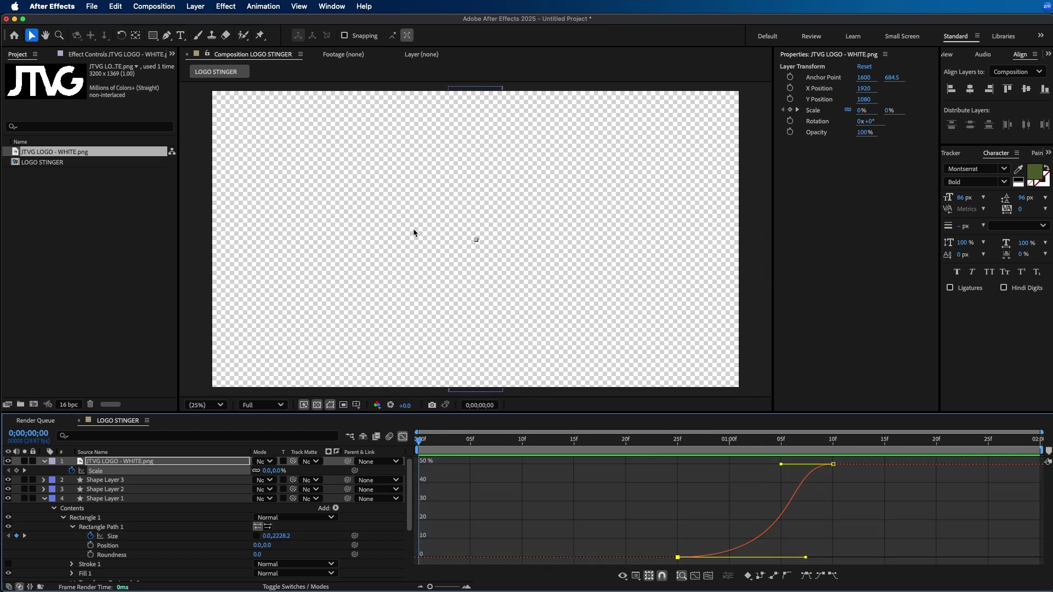
pyautogui.moveTo(439, 442); pyautogui.dragTo(778, 440)
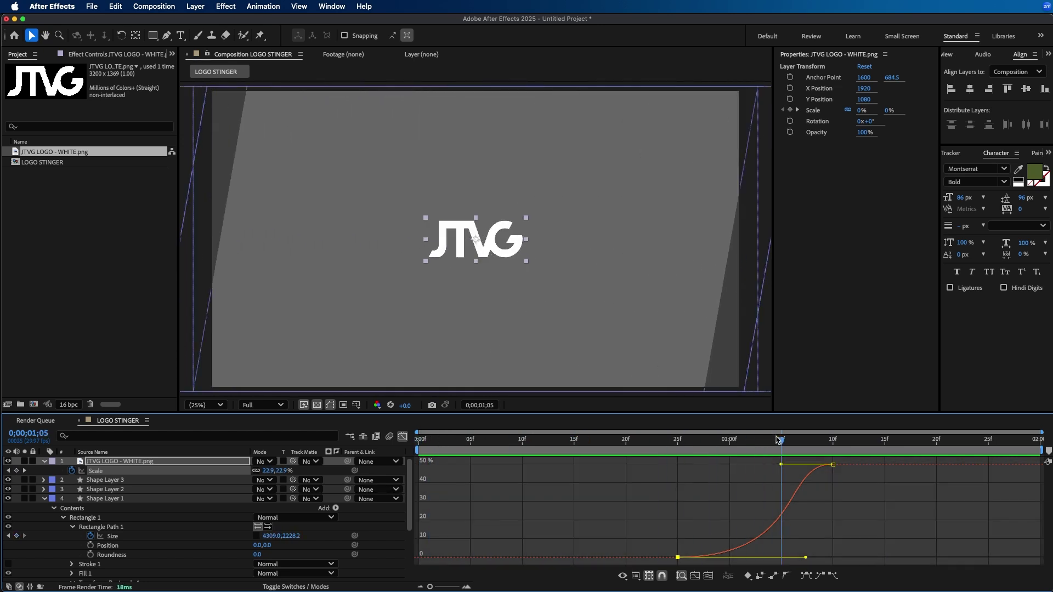
pyautogui.moveTo(783, 453); pyautogui.dragTo(1019, 453)
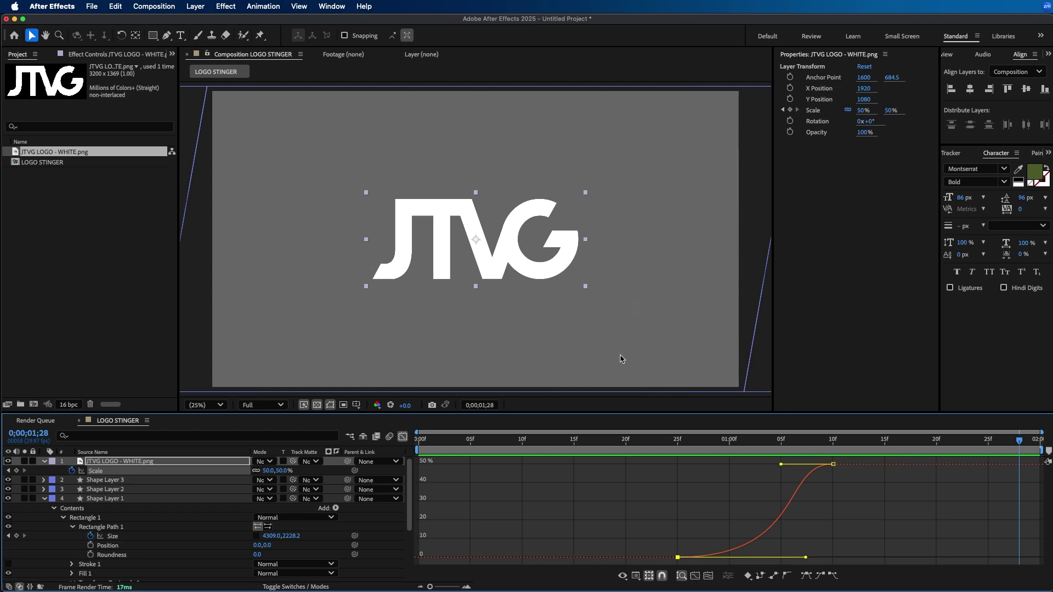
# Duplicate Shape Layer 3, place the copy above the logo layer and rename it MATTE
pyautogui.click(868, 491)
pyautogui.click(781, 447)
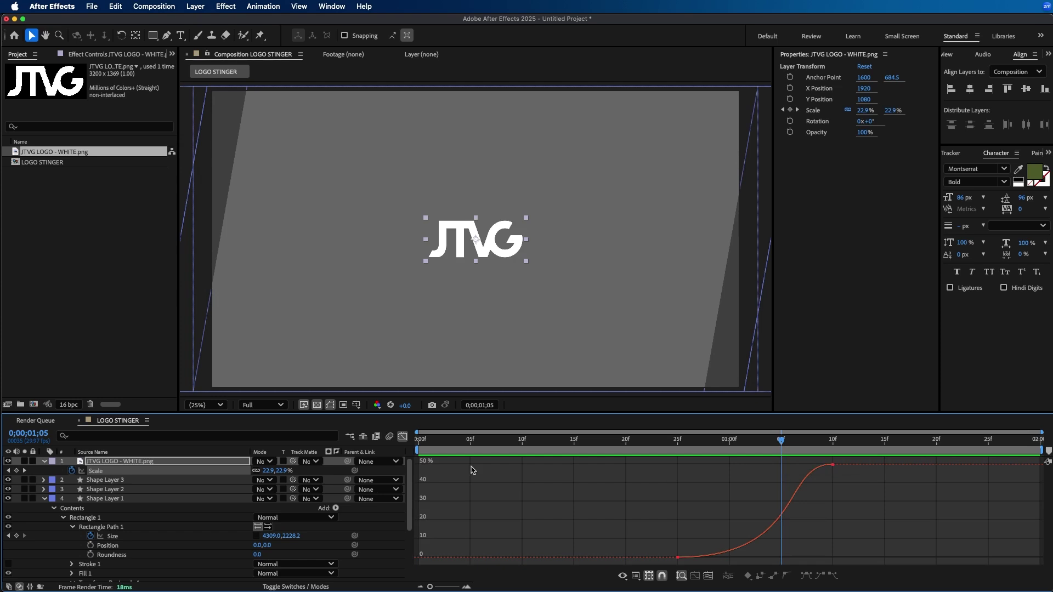
pyautogui.click(117, 499)
pyautogui.click(114, 480)
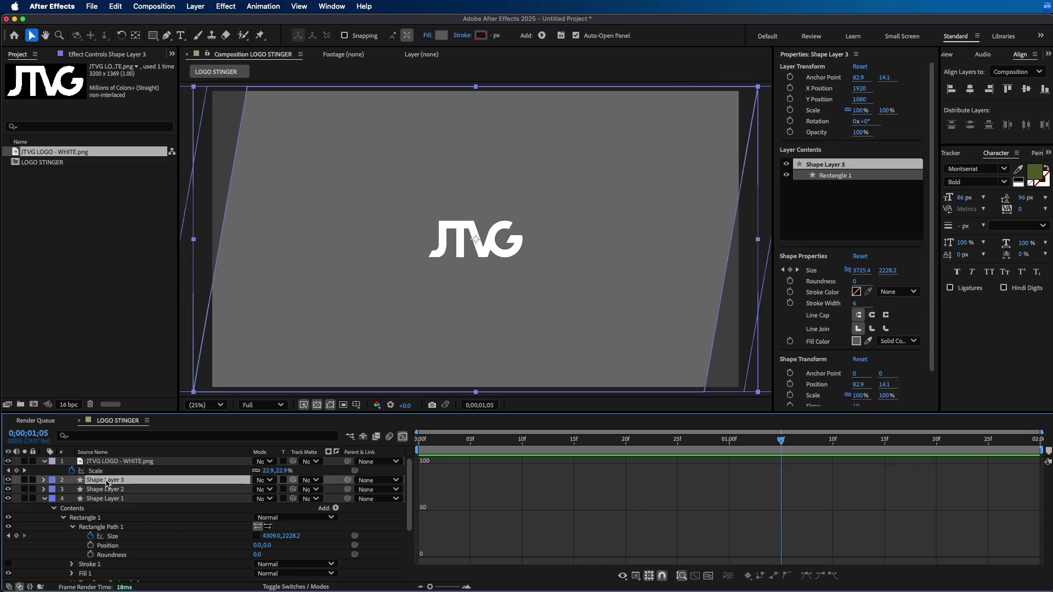
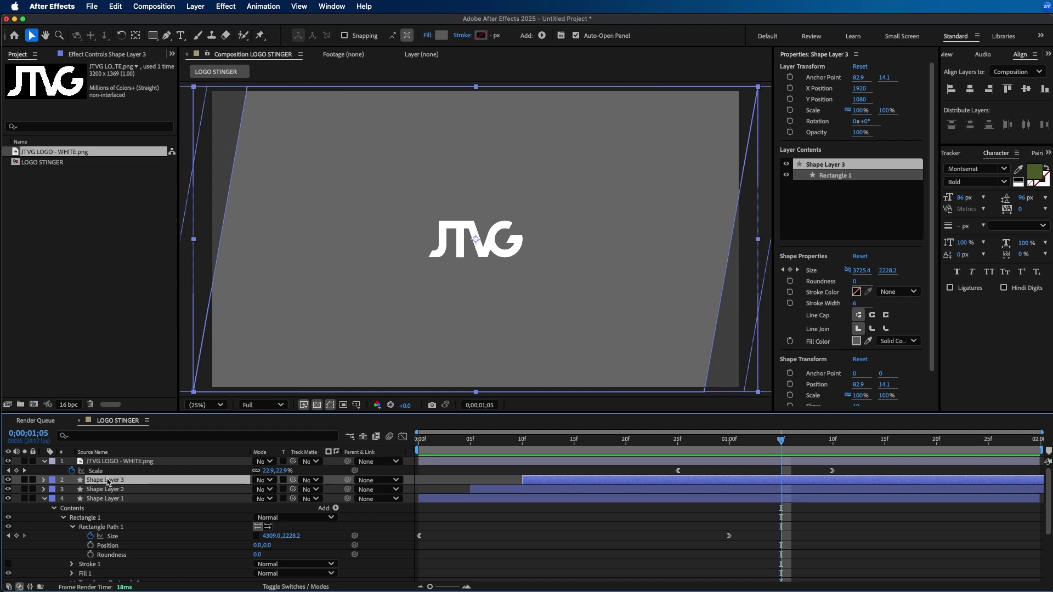
pyautogui.press('super+d')
pyautogui.moveTo(108, 482); pyautogui.dragTo(110, 462)
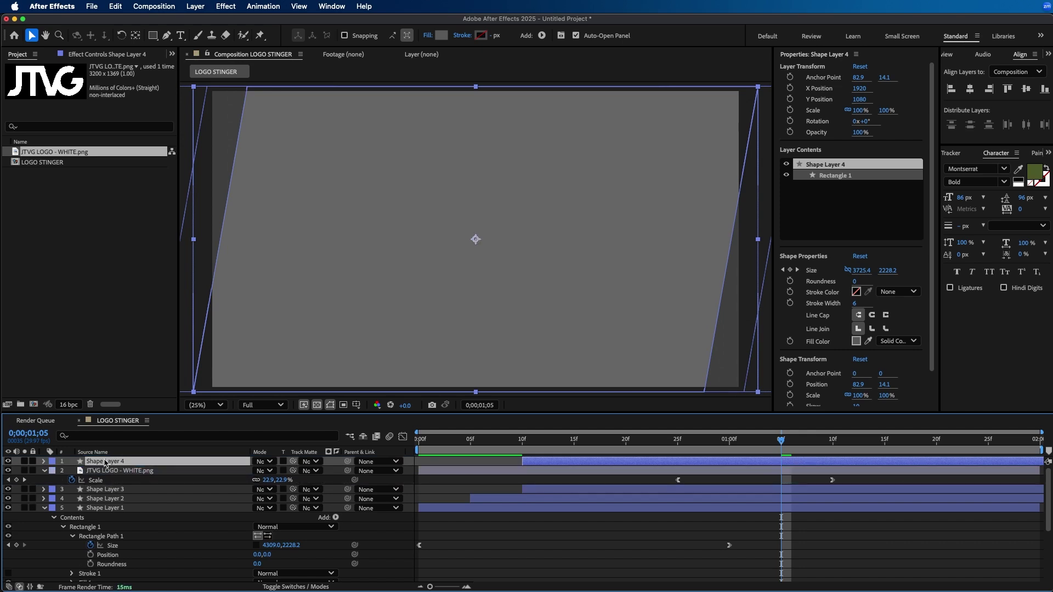
pyautogui.press('Return')
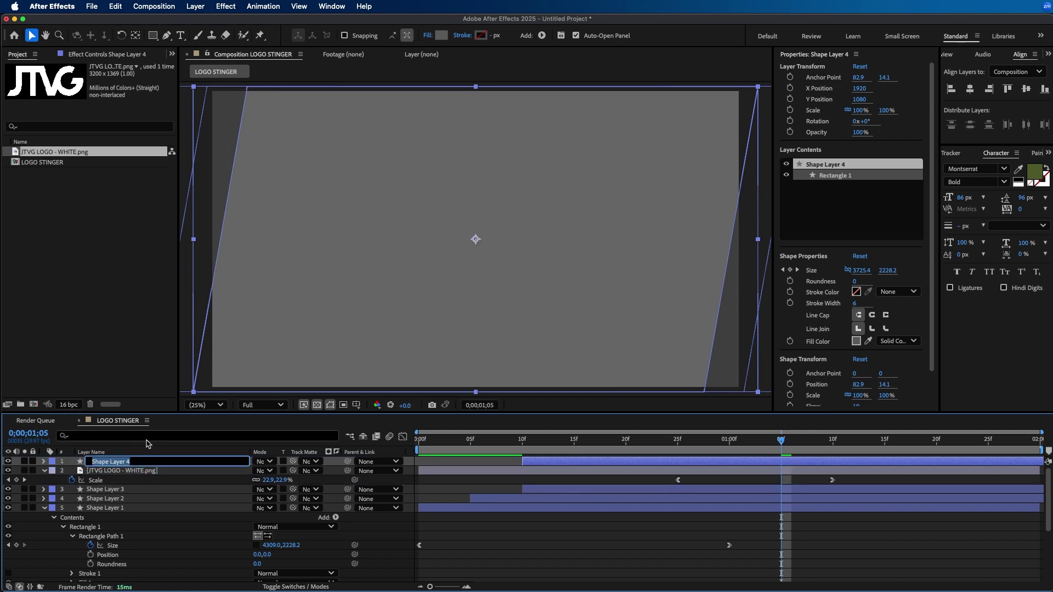
pyautogui.write('MATTE')
pyautogui.press('Return')
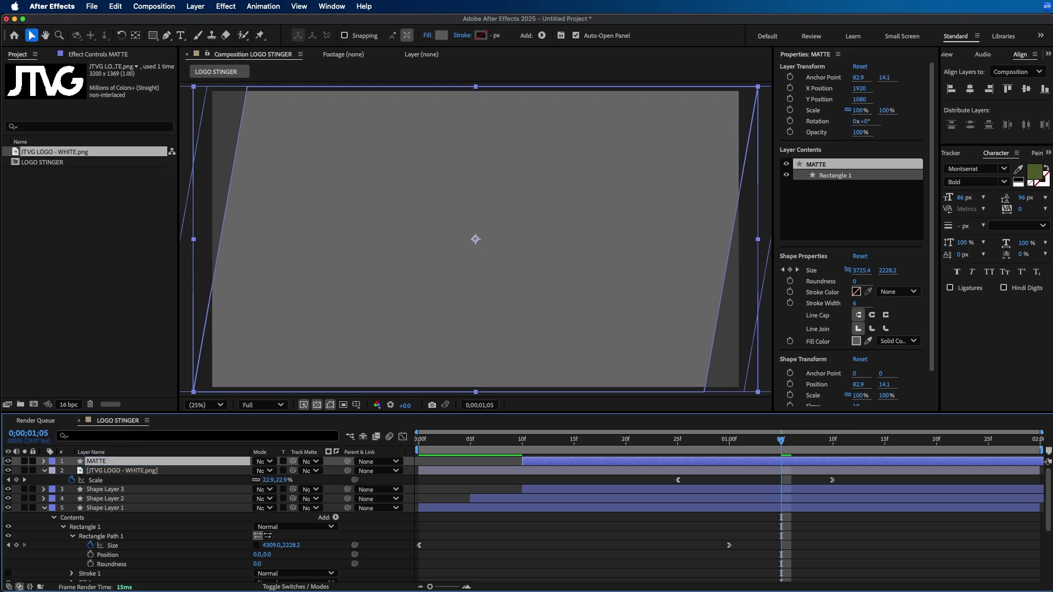
# Shift the MATTE layer to start at 0;00;01;10, at the logo's last scale keyframe, and scrub through its opening
pyautogui.moveTo(539, 464); pyautogui.dragTo(800, 464)
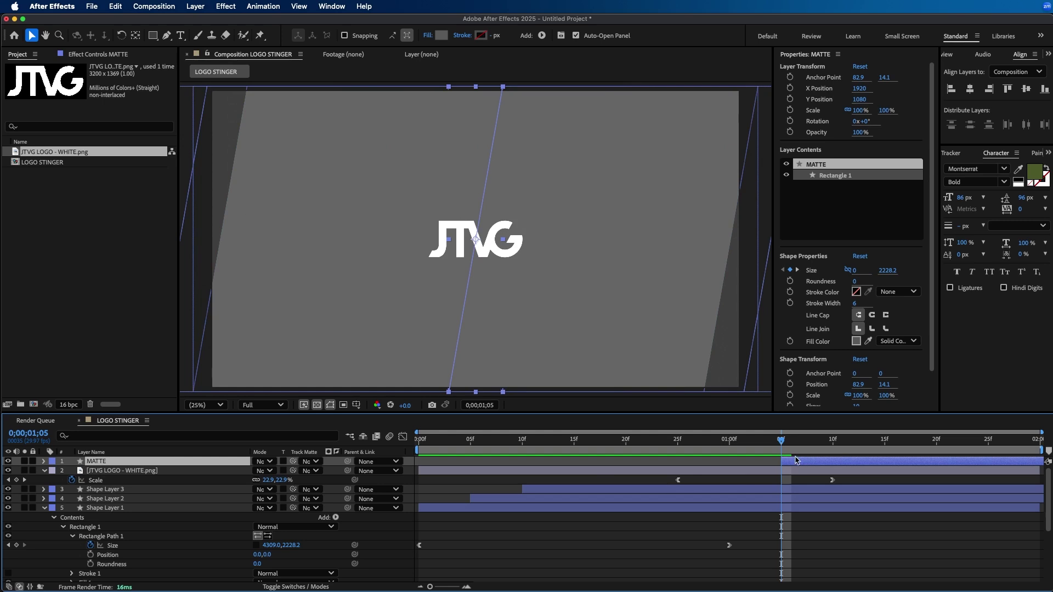
pyautogui.moveTo(731, 442); pyautogui.dragTo(905, 467)
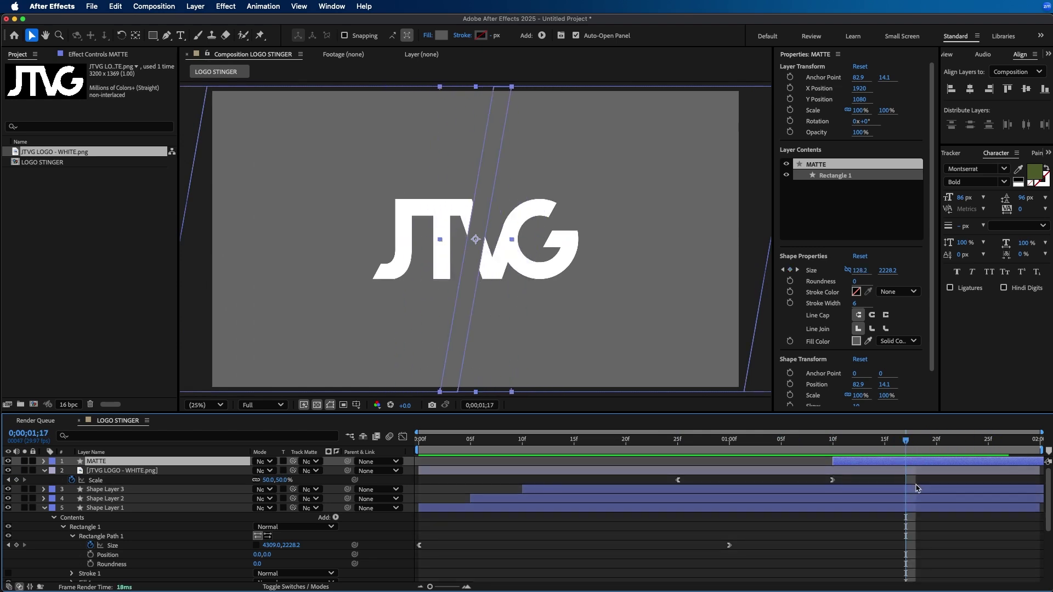
# Assign MATTE as the track matte of the logo and all three rectangle layers, and invert the matte
pyautogui.click(889, 474)
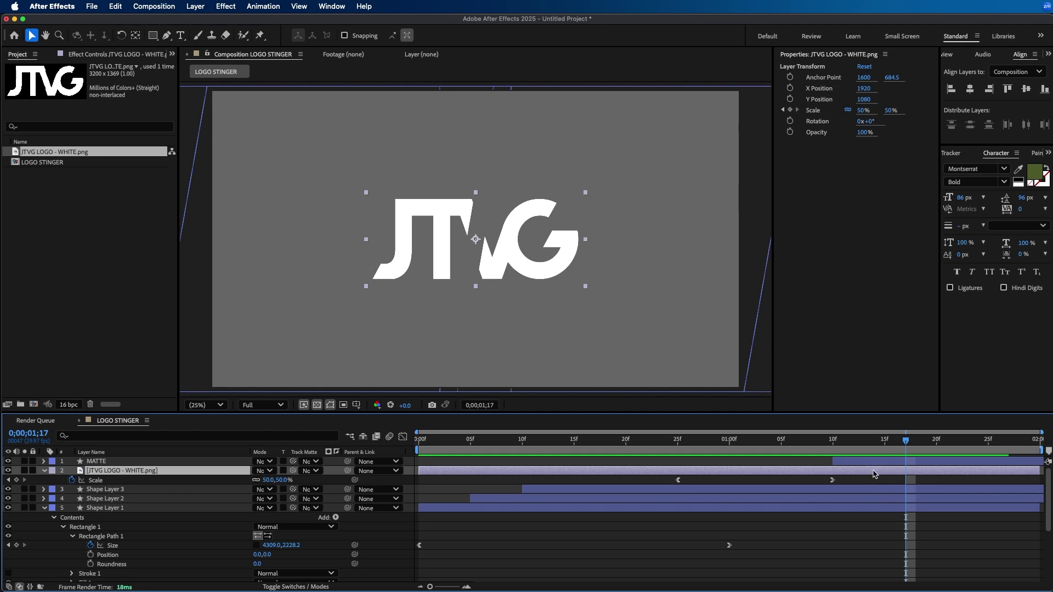
pyautogui.keyDown('shift'); pyautogui.click(864, 509); pyautogui.keyUp('shift')
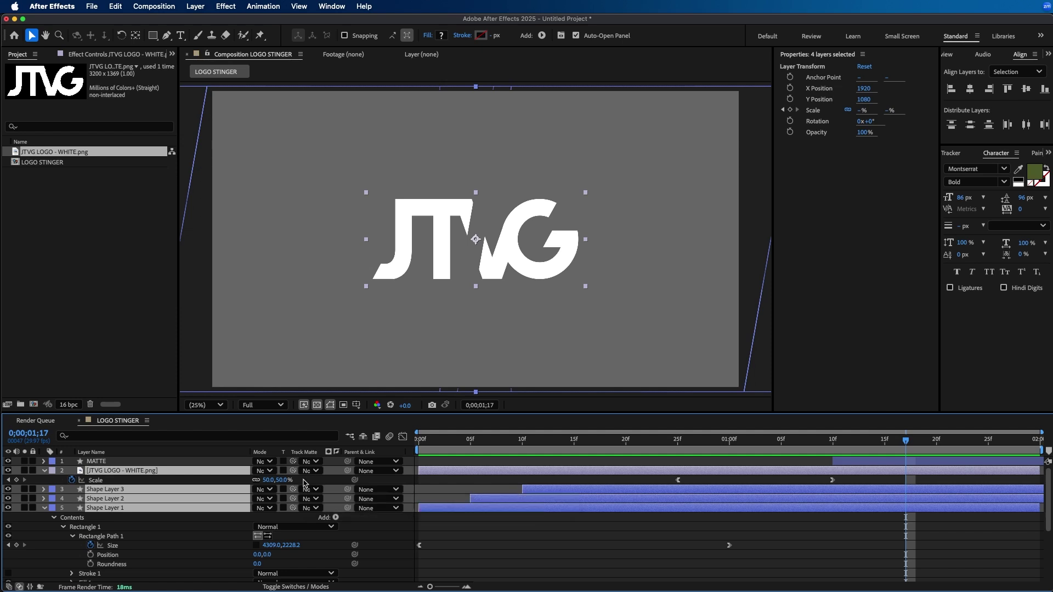
pyautogui.click(281, 587)
pyautogui.click(282, 588)
pyautogui.moveTo(293, 475); pyautogui.dragTo(100, 464)
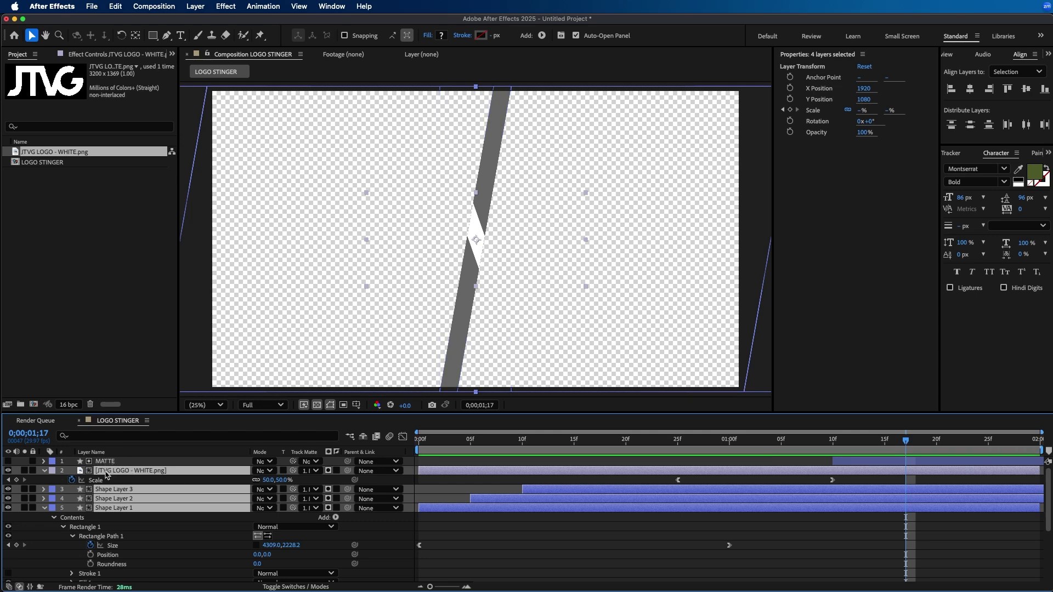
pyautogui.click(336, 471)
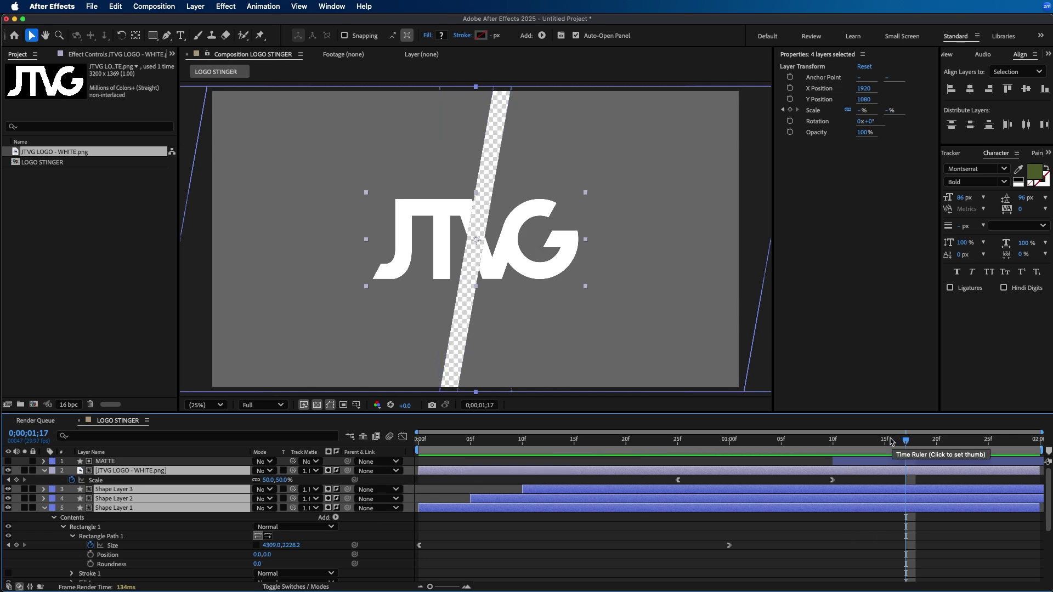
# Preview the matte reveal from 0;00;01;04 to the end of the composition
pyautogui.moveTo(905, 440); pyautogui.dragTo(771, 440)
pyautogui.press('space')
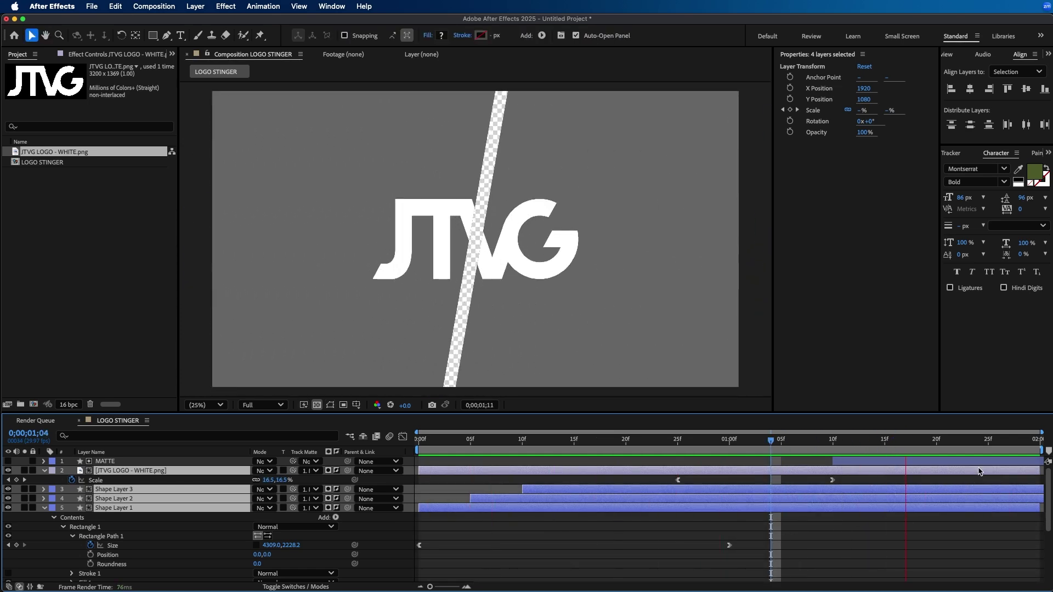
pyautogui.click(970, 535)
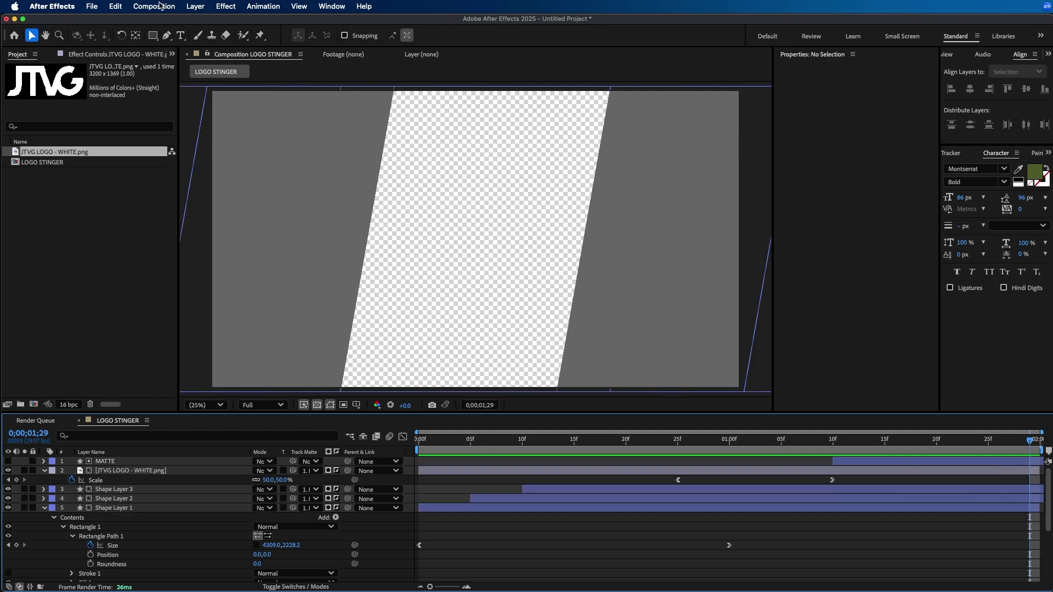
# Extend the LOGO STINGER composition's duration to 0;00;04;00
pyautogui.click(160, 6)
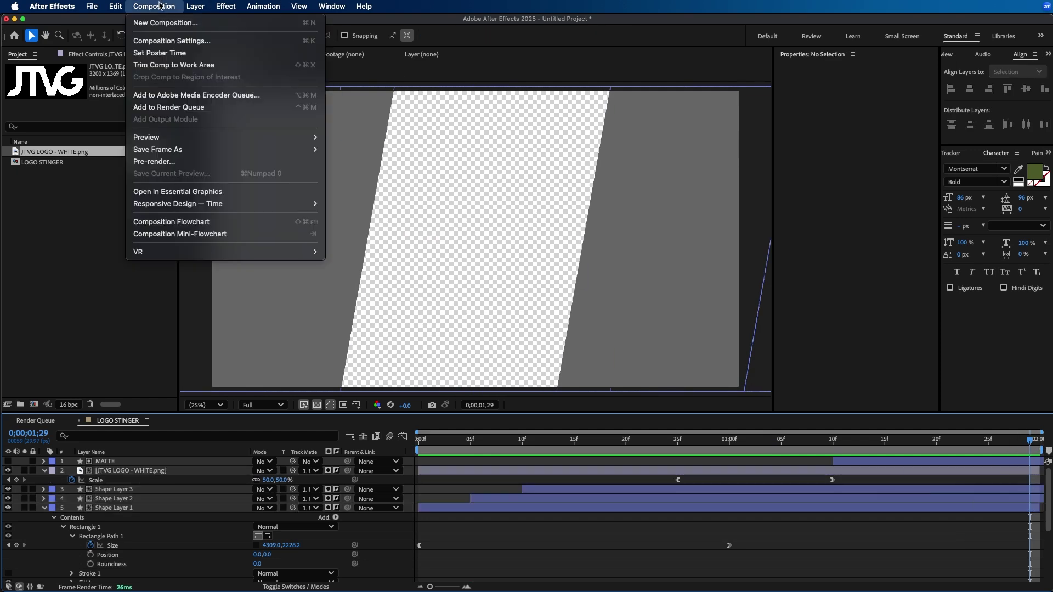
pyautogui.click(164, 41)
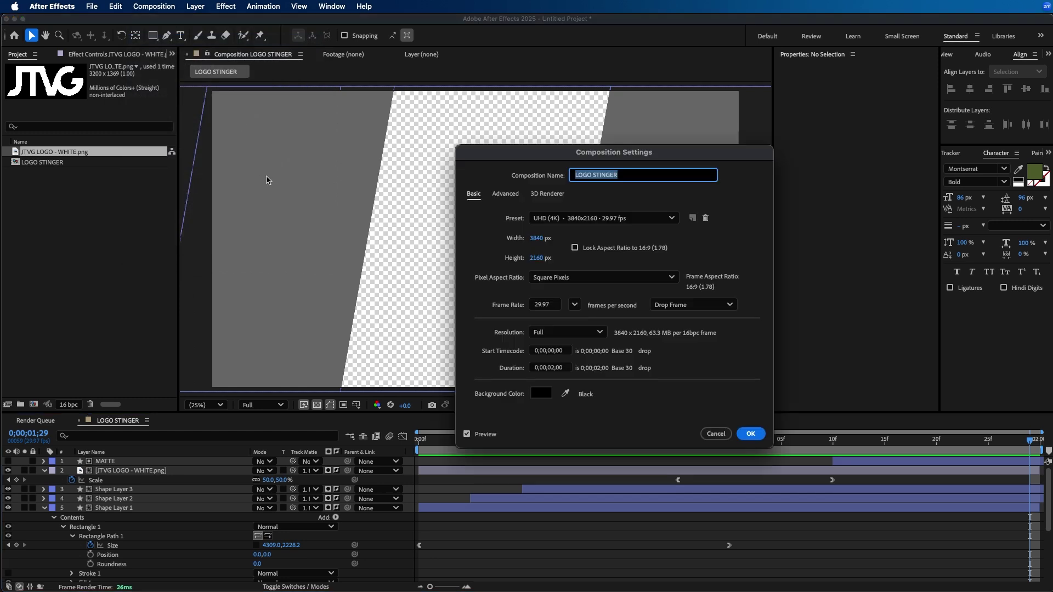
pyautogui.click(551, 368)
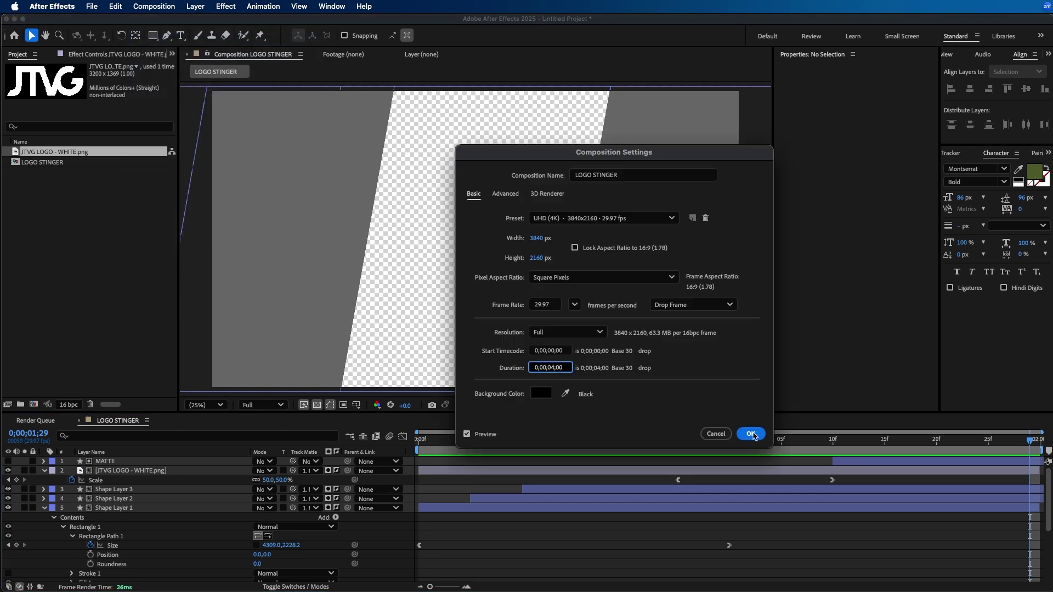
pyautogui.click(750, 434)
# Extend the out points of the logo layer and Shape Layers 3, 2 and 1 to the end of the MATTE layer
pyautogui.press('-')
pyautogui.press('-')
pyautogui.press('-')
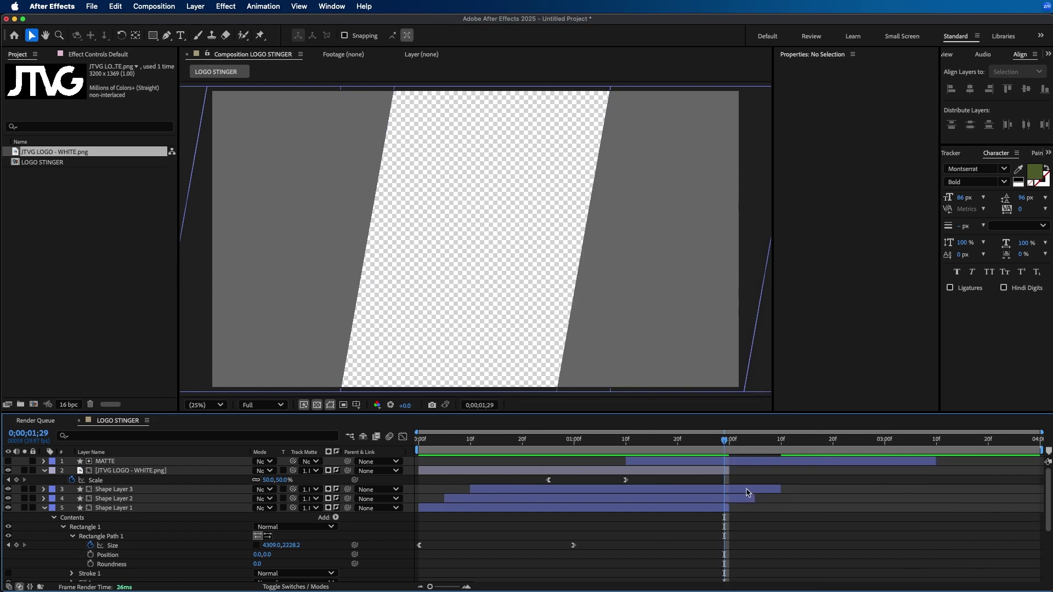
pyautogui.click(790, 469)
pyautogui.moveTo(790, 468); pyautogui.dragTo(936, 470)
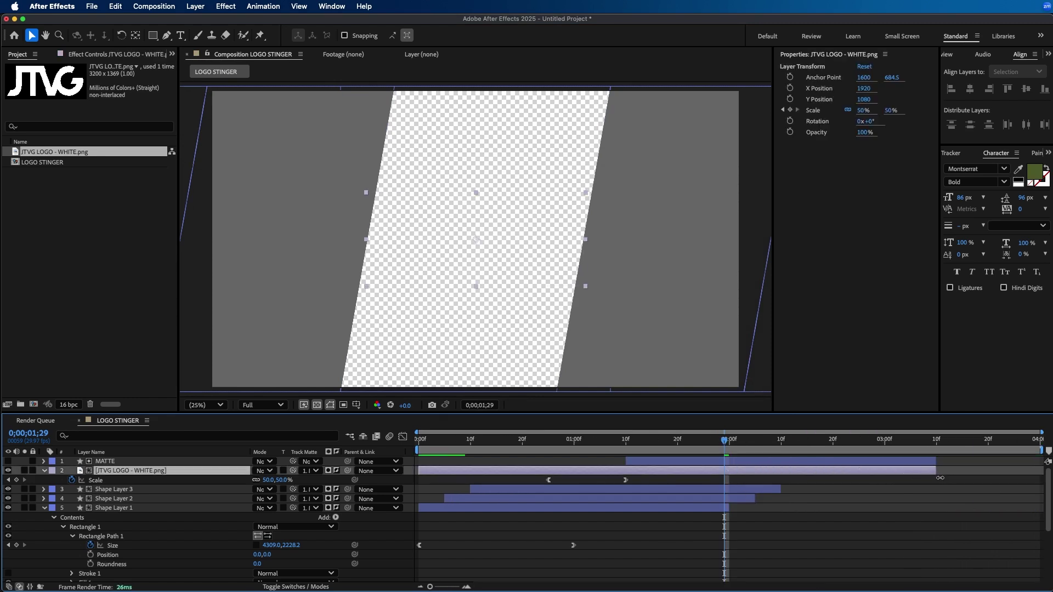
pyautogui.moveTo(781, 489); pyautogui.dragTo(935, 489)
pyautogui.moveTo(755, 499); pyautogui.dragTo(938, 498)
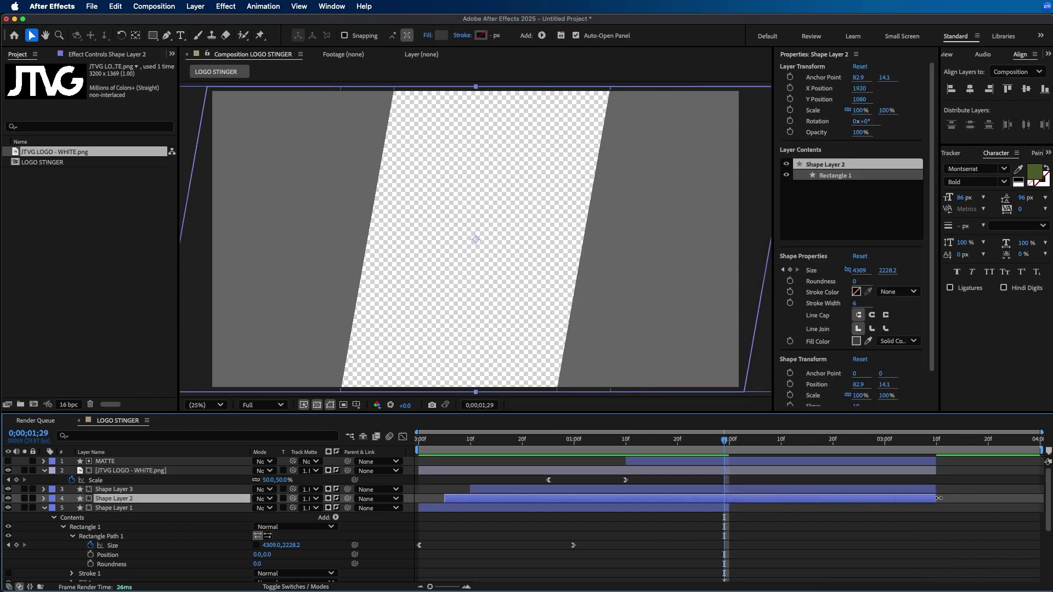
pyautogui.moveTo(731, 509); pyautogui.dragTo(935, 508)
# Move the current time to 0;00;00;23 and preview the lengthened stinger in a maximized composition viewer
pyautogui.moveTo(600, 442); pyautogui.dragTo(537, 442)
pyautogui.press('space')
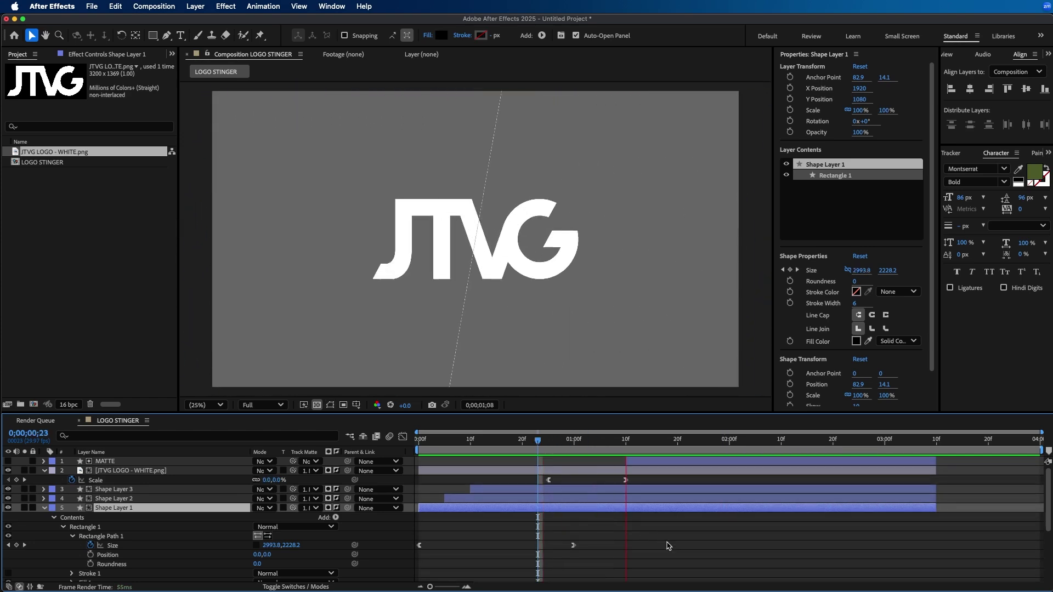
pyautogui.press('`')
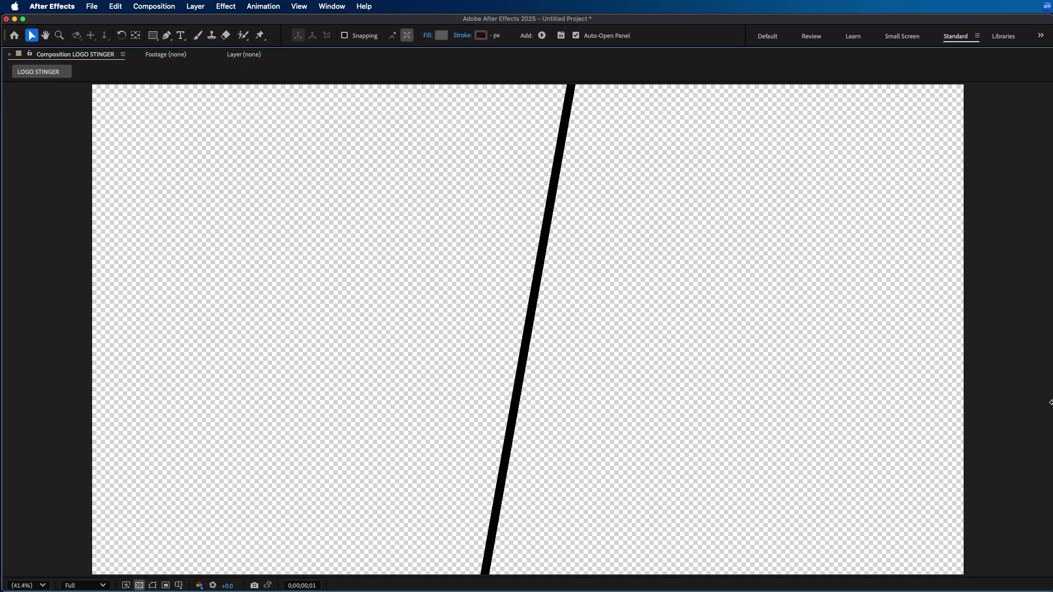